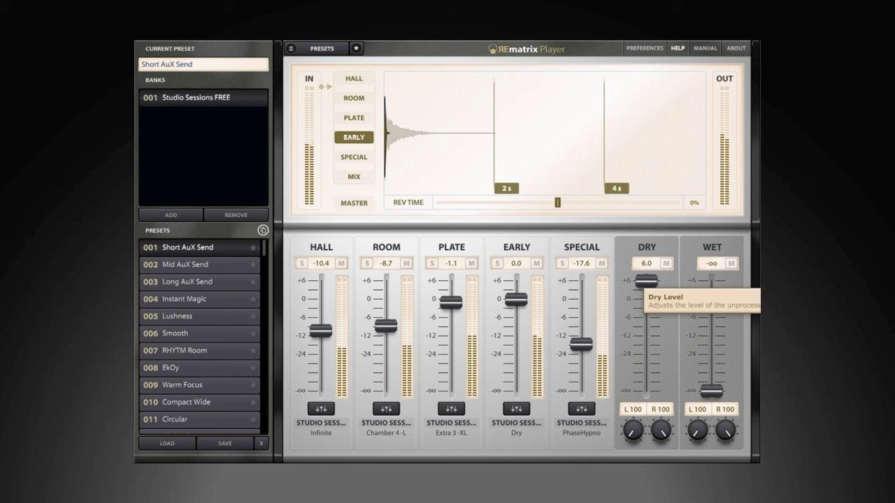
- Set both the Dry and the Wet output levels to 0.0
drag(646, 280, 646, 299)
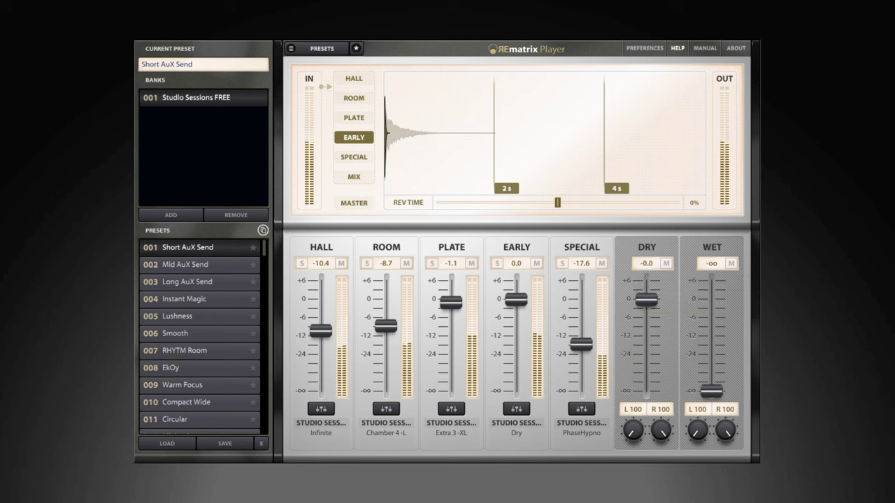
drag(712, 391, 711, 298)
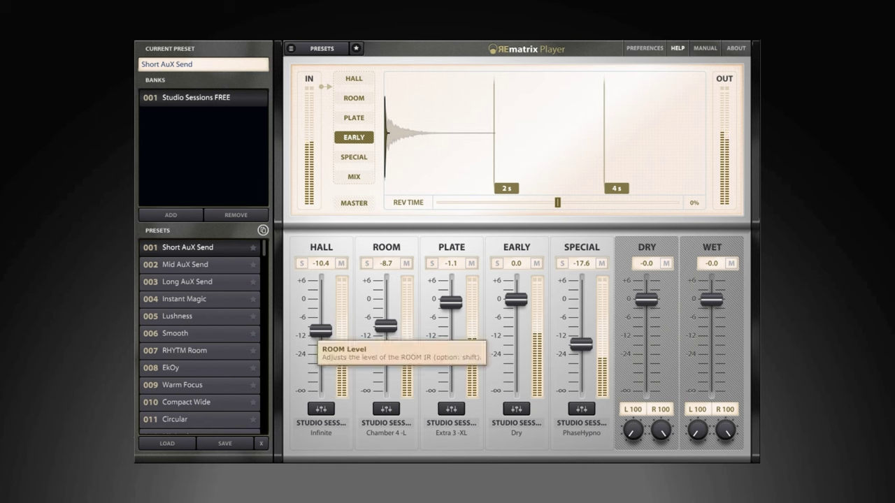
- Set the reverb module levels to Hall -5.1, Room -6.3, Early -3.8 and Special -13.3, leaving Plate at -1.1
mouse_move(321, 331)
mouse_down()
mouse_move(321, 362)
mouse_move(320, 287)
mouse_move(320, 315)
mouse_up()
mouse_move(386, 325)
mouse_down()
mouse_move(386, 287)
mouse_move(386, 318)
mouse_up()
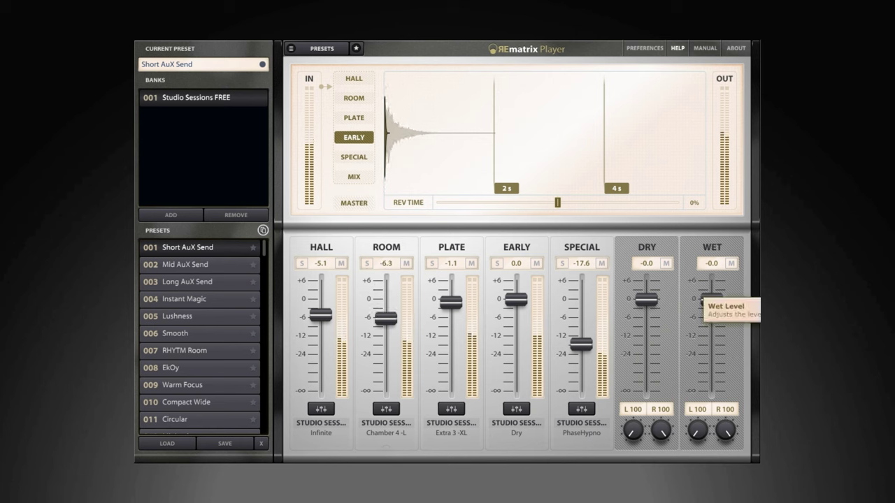
mouse_move(710, 299)
mouse_down()
mouse_move(710, 319)
mouse_move(711, 299)
mouse_up()
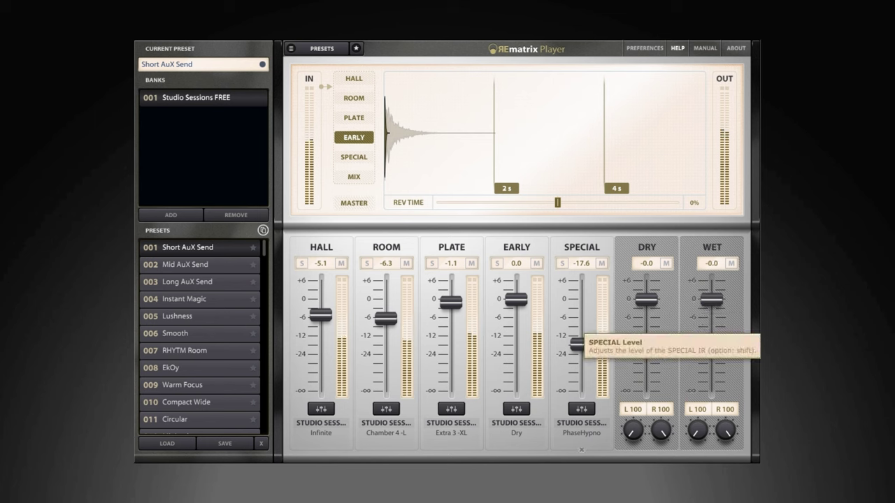
mouse_move(450, 302)
mouse_down()
mouse_move(450, 343)
mouse_move(451, 302)
mouse_up()
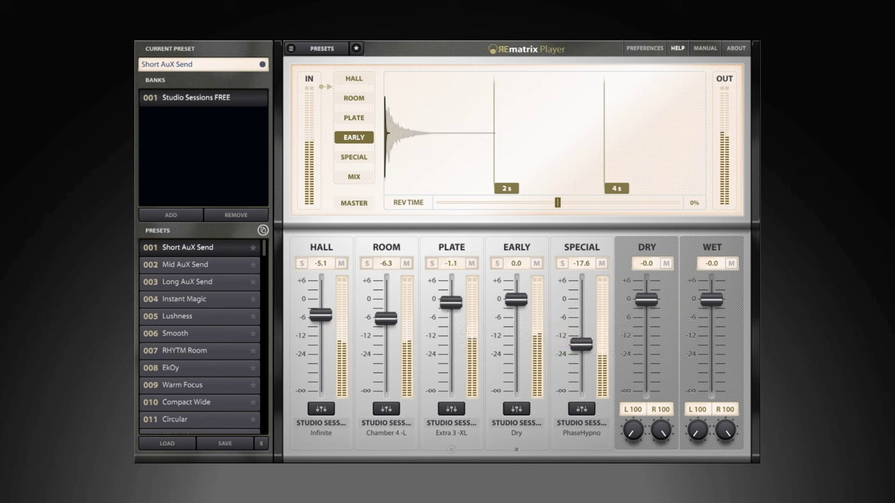
mouse_move(516, 299)
mouse_down()
mouse_move(515, 360)
mouse_move(516, 305)
mouse_up()
mouse_move(581, 344)
mouse_down()
mouse_move(581, 305)
mouse_move(581, 337)
mouse_up()
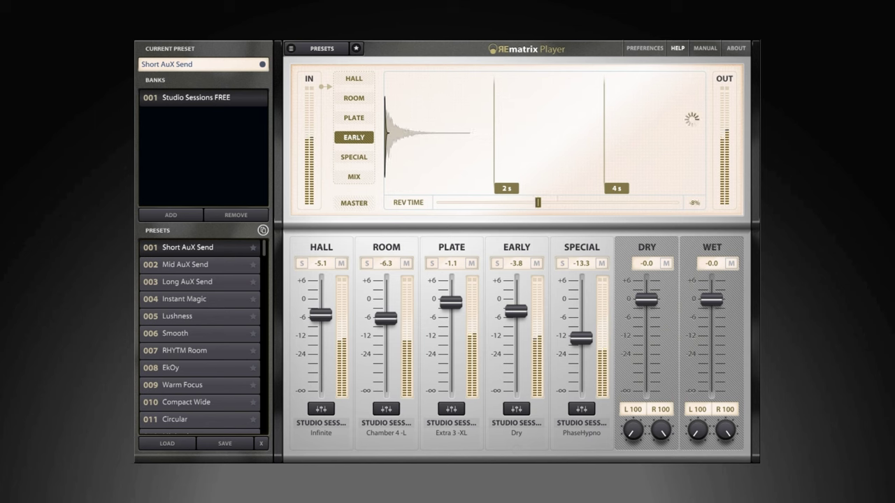
- Shorten the reverb time to -6%, display the Hall response and lengthen the reverb time to +3%
mouse_move(557, 203)
mouse_down()
mouse_move(441, 203)
mouse_move(577, 203)
mouse_move(544, 203)
mouse_up()
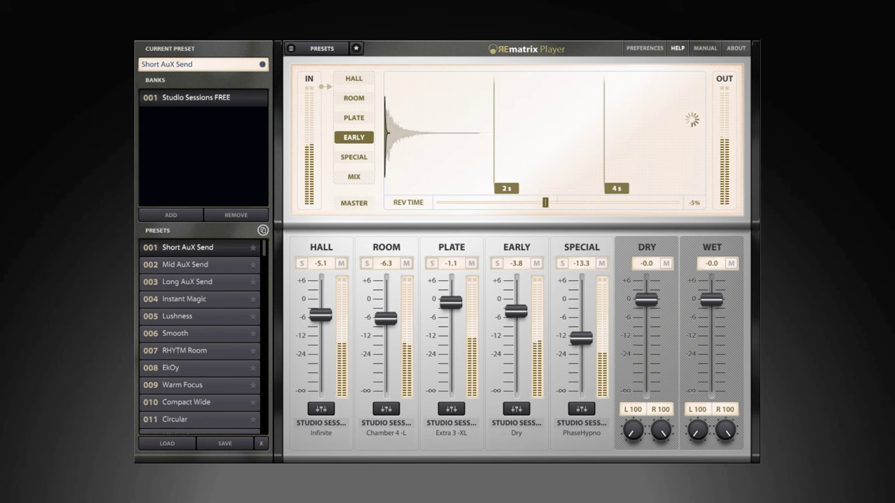
click(353, 78)
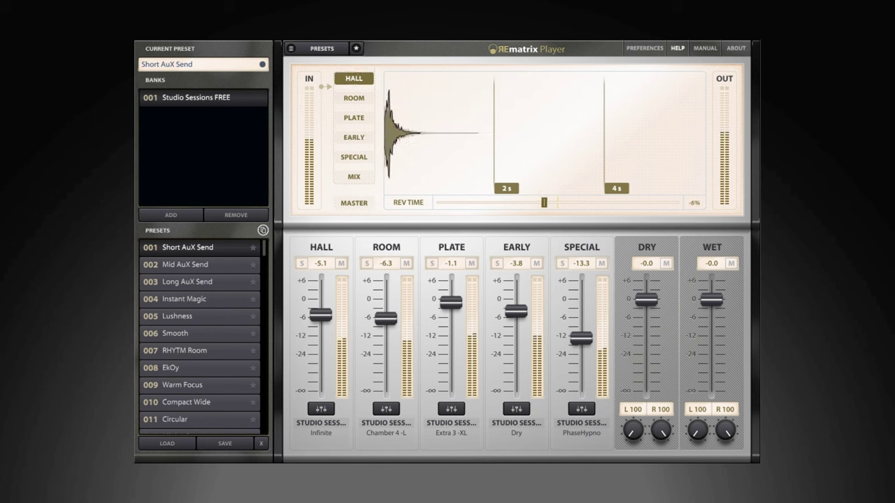
drag(543, 203, 564, 203)
- Display the Room and Plate responses and shorten the reverb time, trying -33% and -11%
click(354, 98)
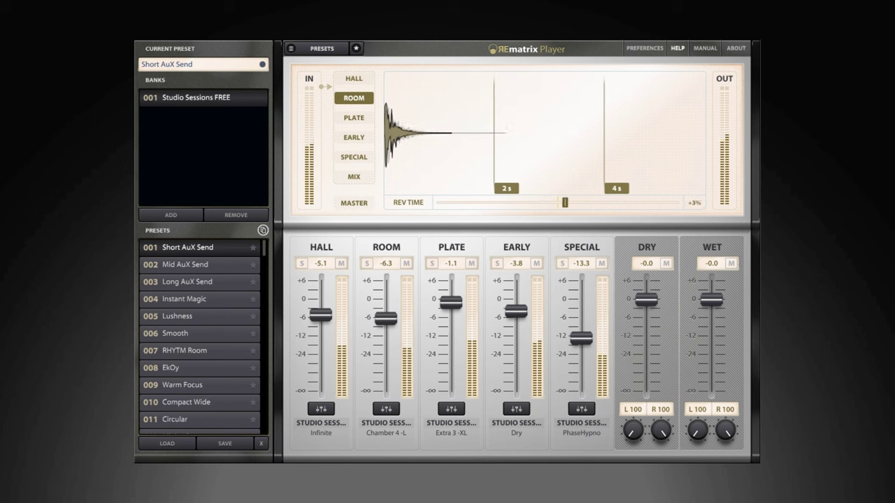
click(354, 117)
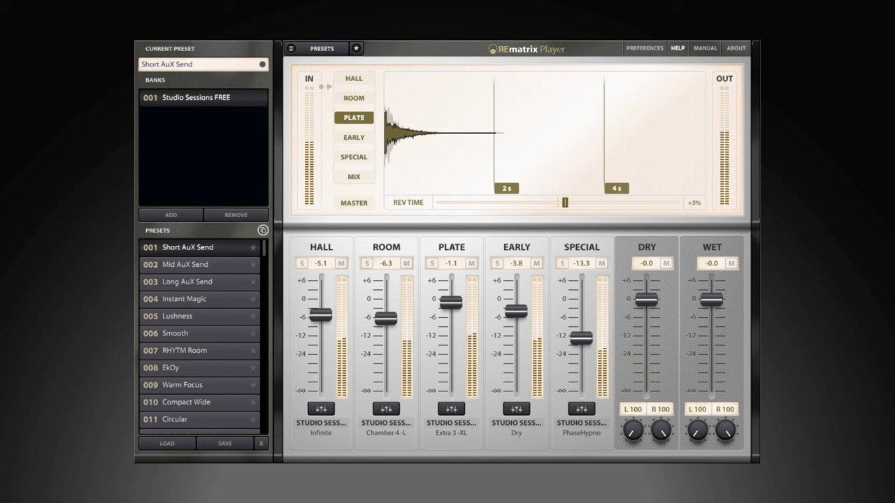
drag(565, 203, 477, 203)
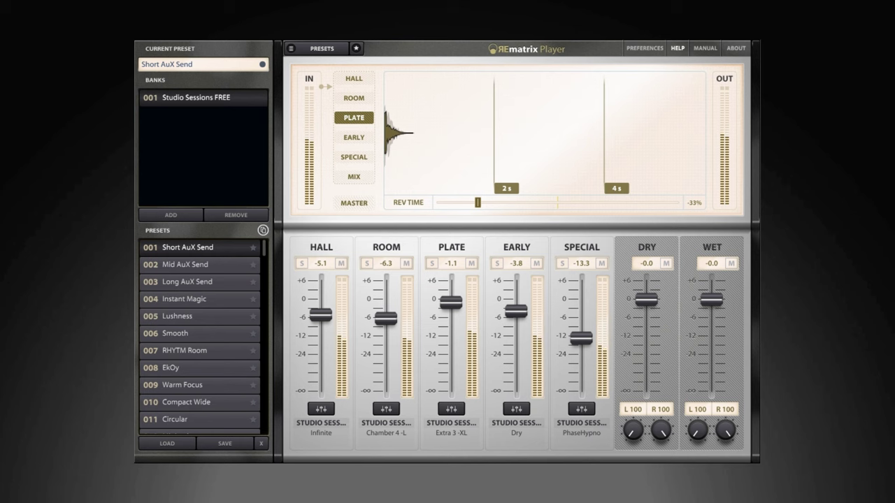
drag(477, 203, 533, 203)
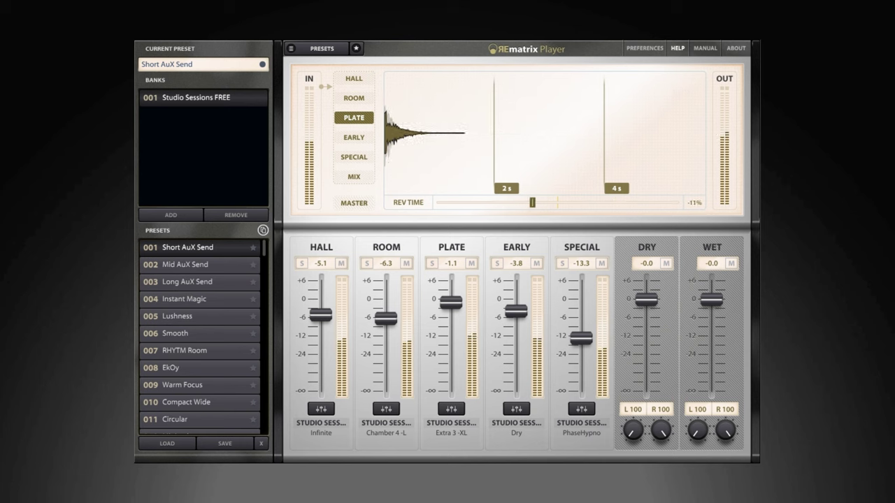
- Display the Early and Special responses and set the reverb time to +3%
click(354, 137)
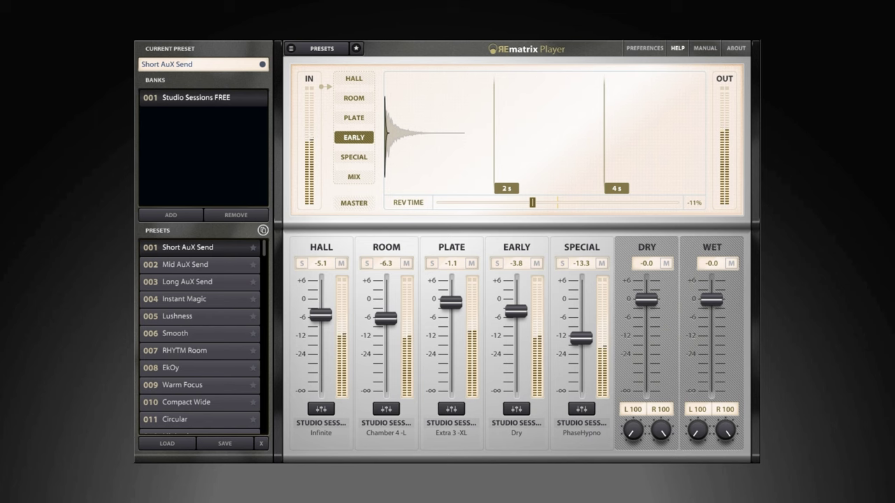
click(353, 156)
drag(533, 202, 565, 202)
- Examine the Mix page and the Master chain's modulation, reverb and drive settings, and return to the Hall response
click(354, 176)
click(353, 203)
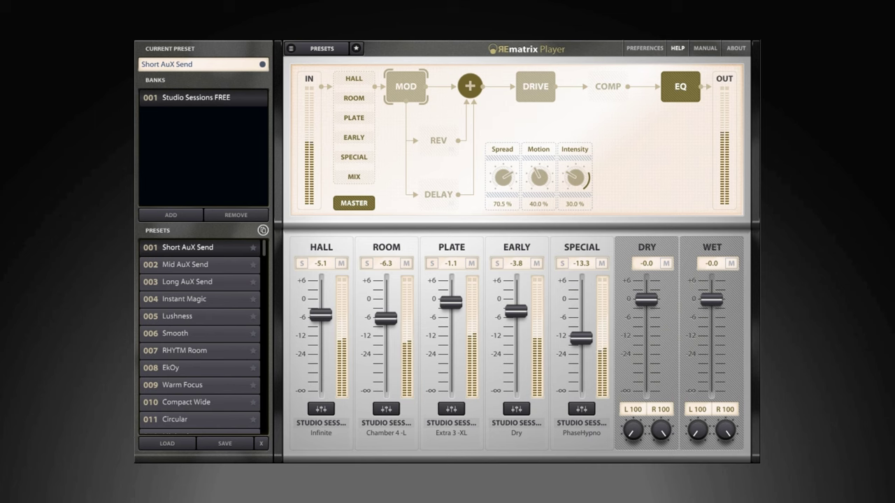
click(438, 140)
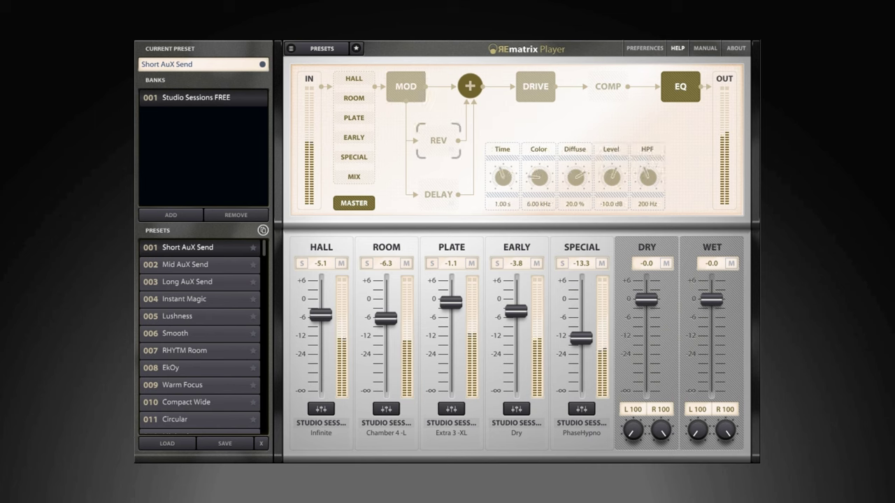
click(535, 86)
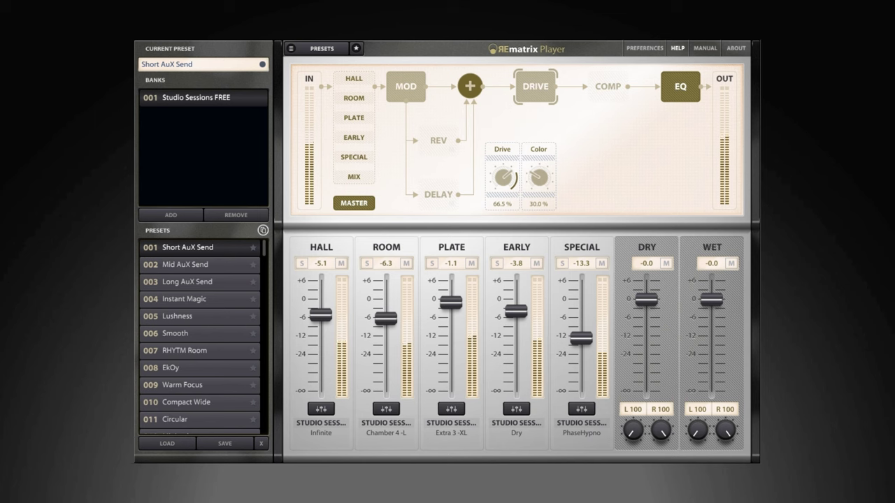
click(353, 78)
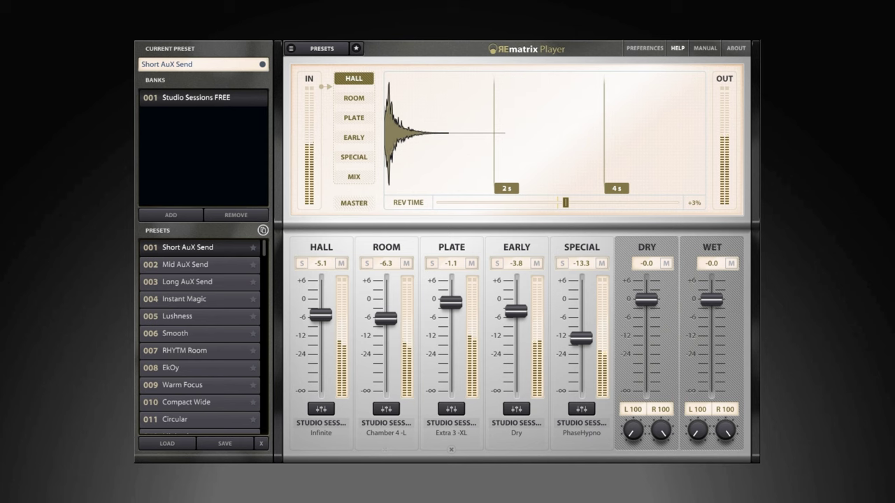
- Solo the Plate, Early, Special and Hall modules one at a time, ending each solo to hear the full mix
click(431, 263)
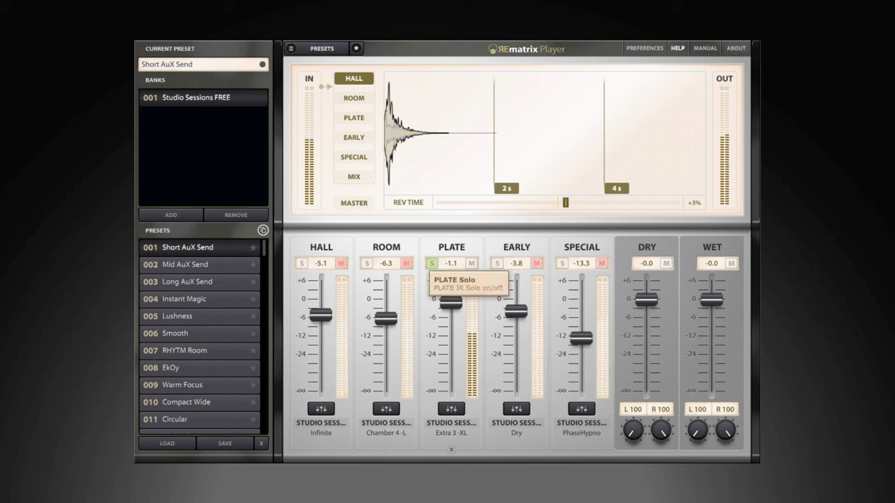
click(431, 262)
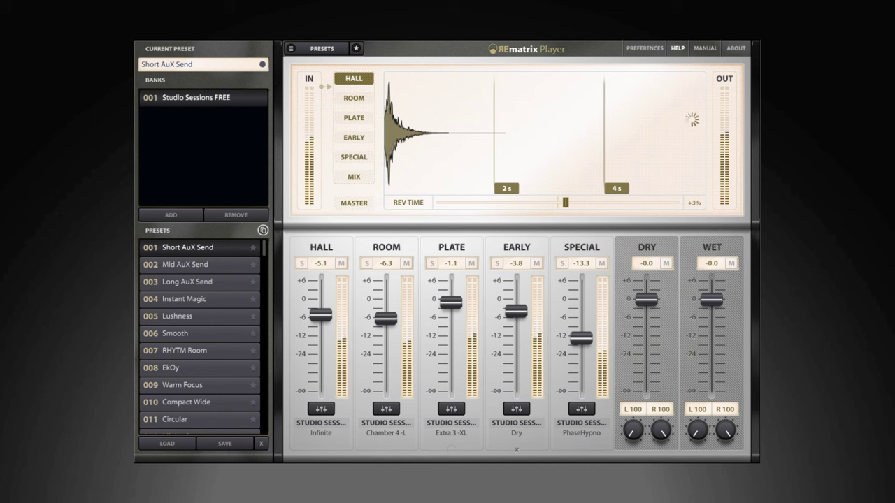
click(497, 263)
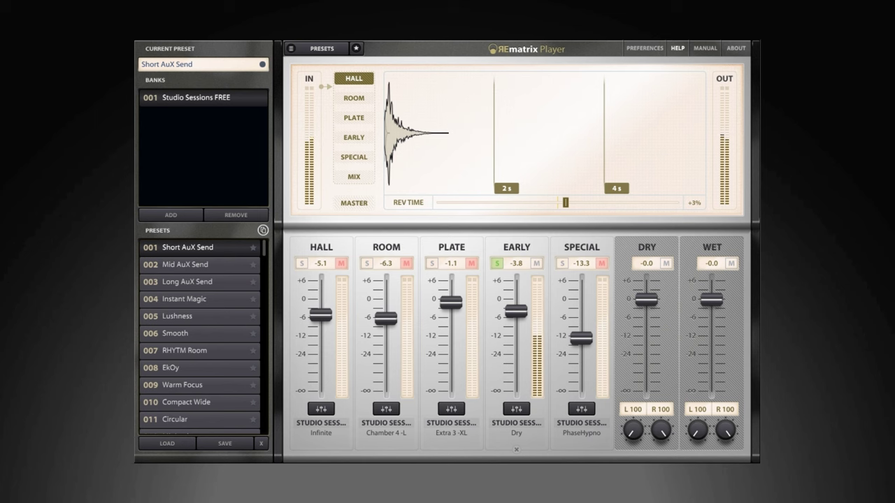
click(496, 263)
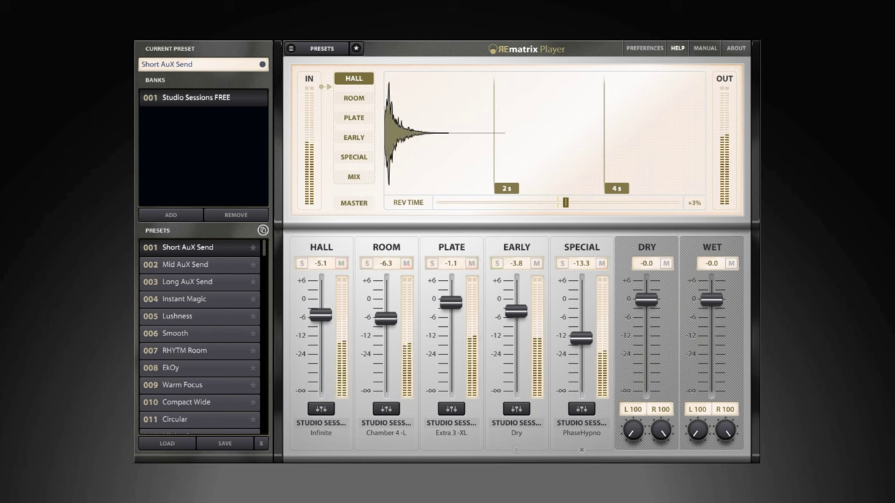
click(562, 263)
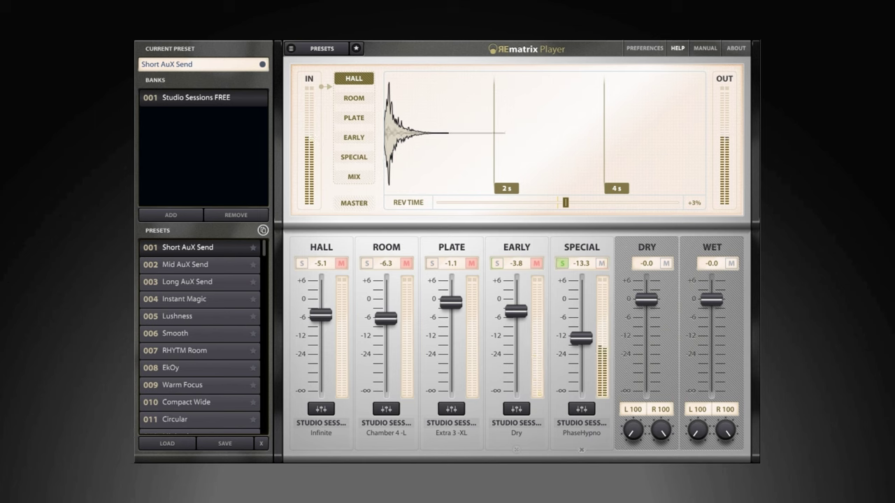
click(562, 263)
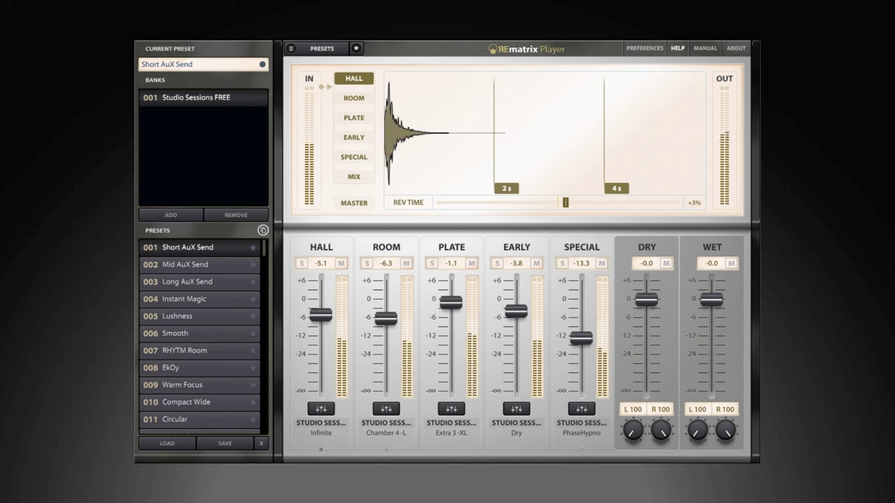
click(301, 262)
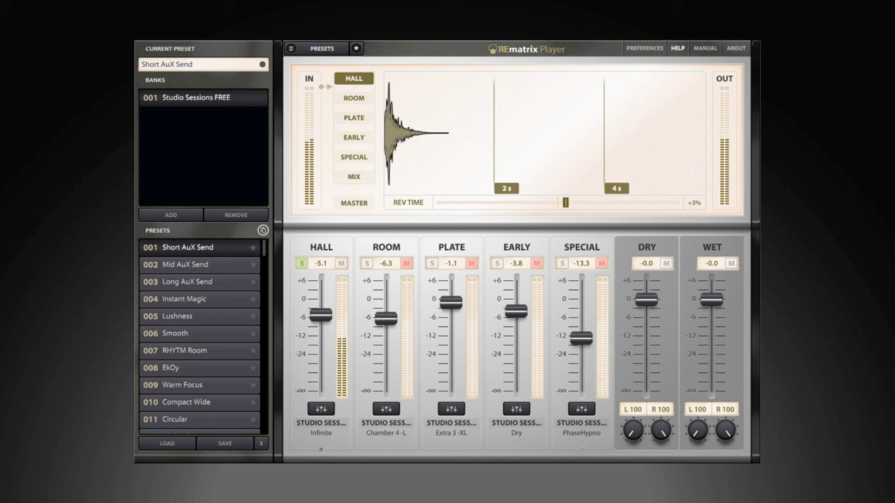
click(302, 263)
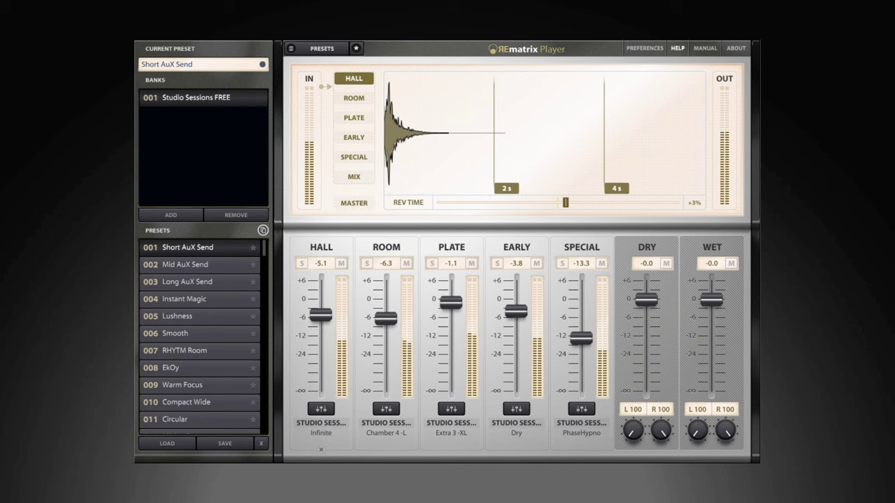
click(321, 409)
click(450, 449)
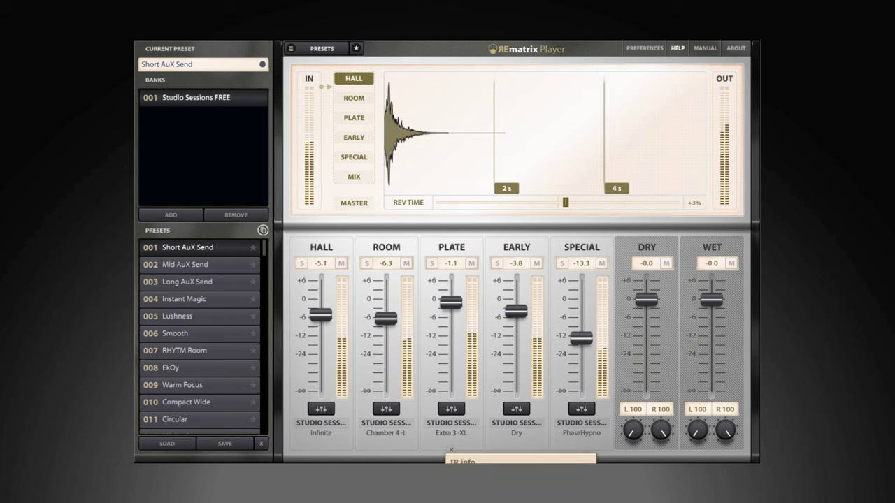
click(450, 449)
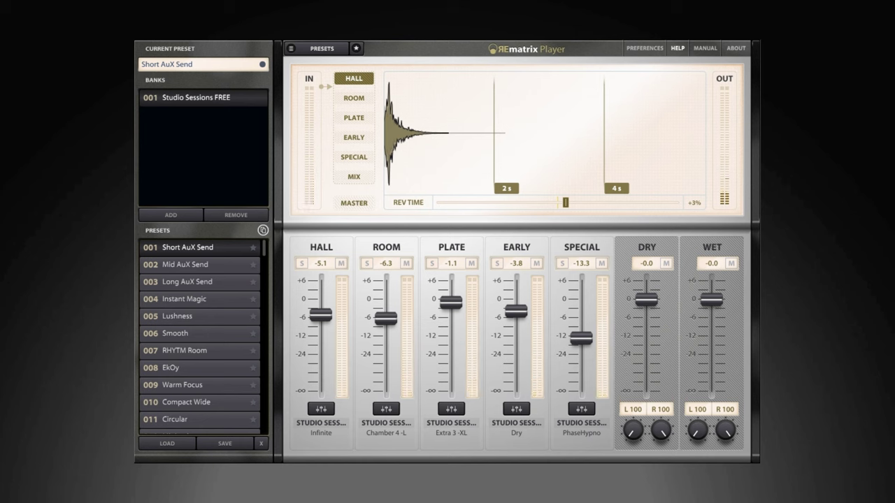
- Load the Mid AuX Send preset and after it the Long AuX Send preset, discarding the unsaved changes
click(184, 265)
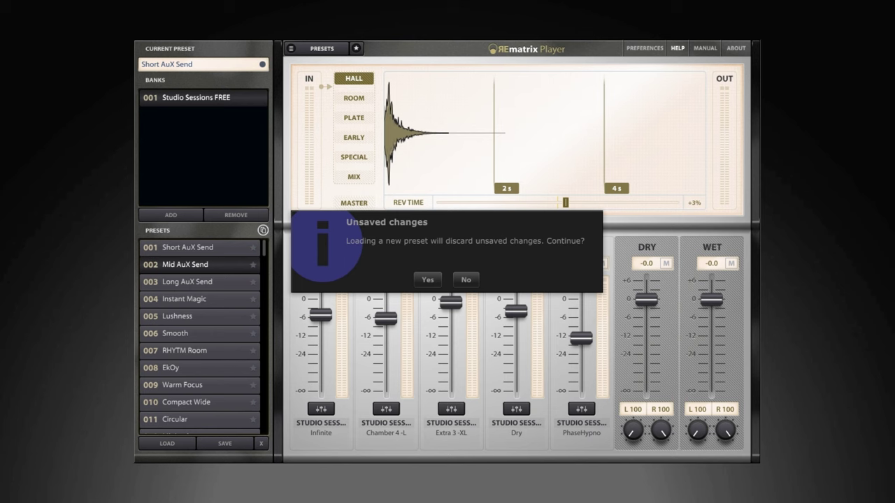
click(427, 279)
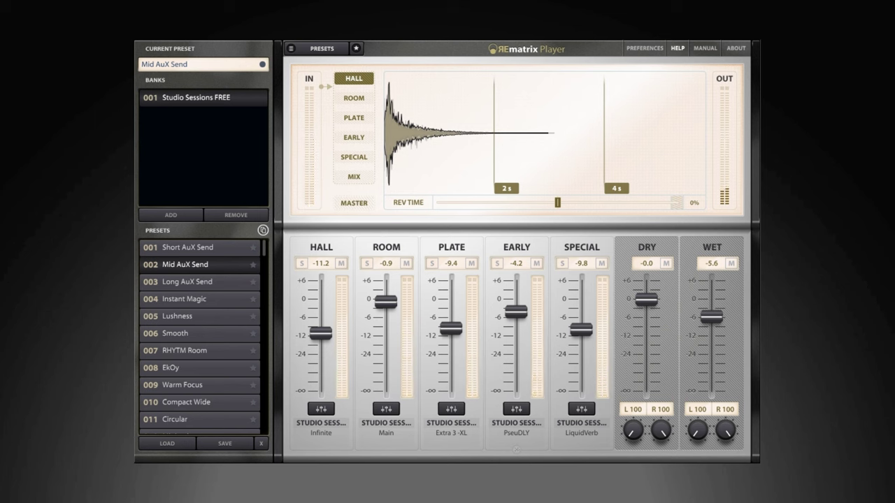
click(186, 281)
key(Return)
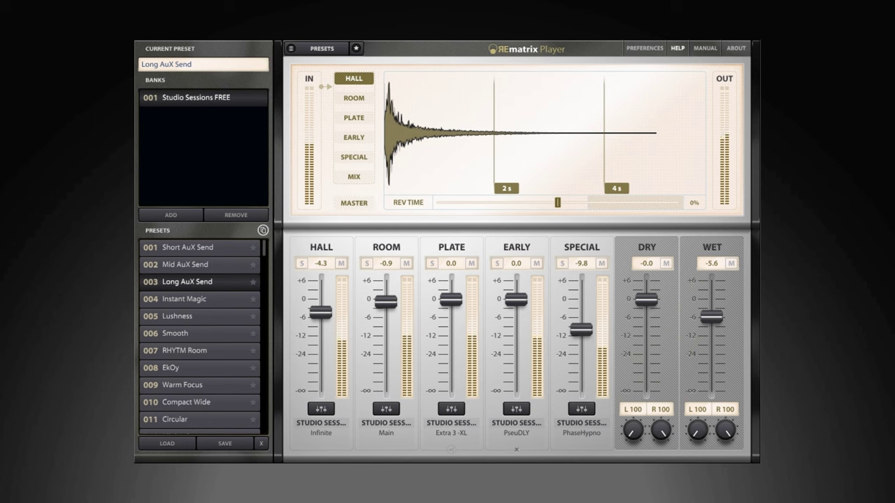
- Unload the Early impulse response from Long AuX Send and load the Instant Magic preset, discarding the unsaved changes
click(515, 449)
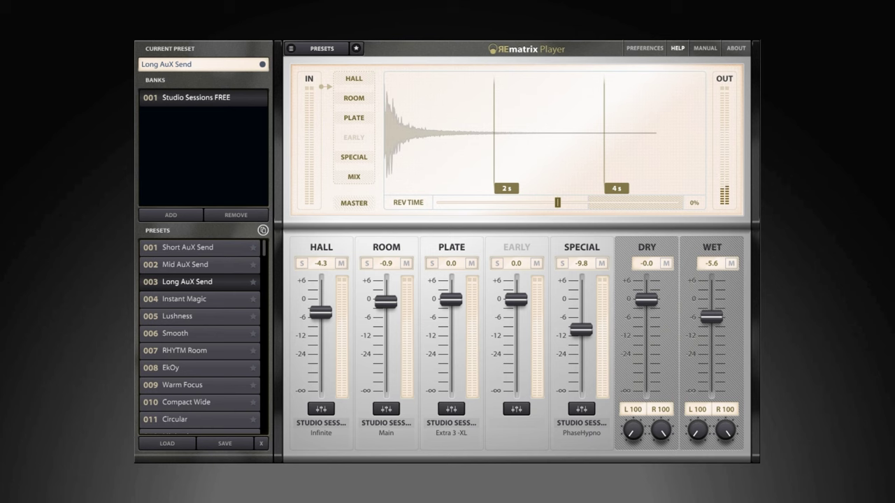
click(199, 300)
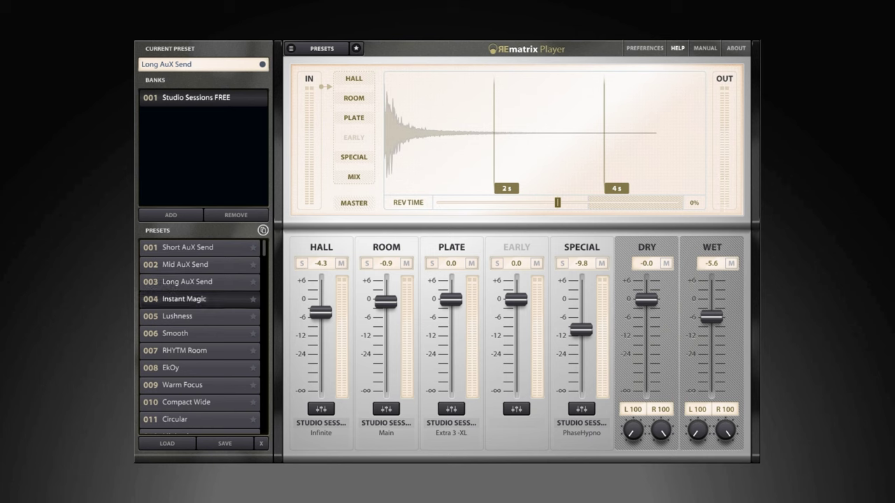
click(427, 280)
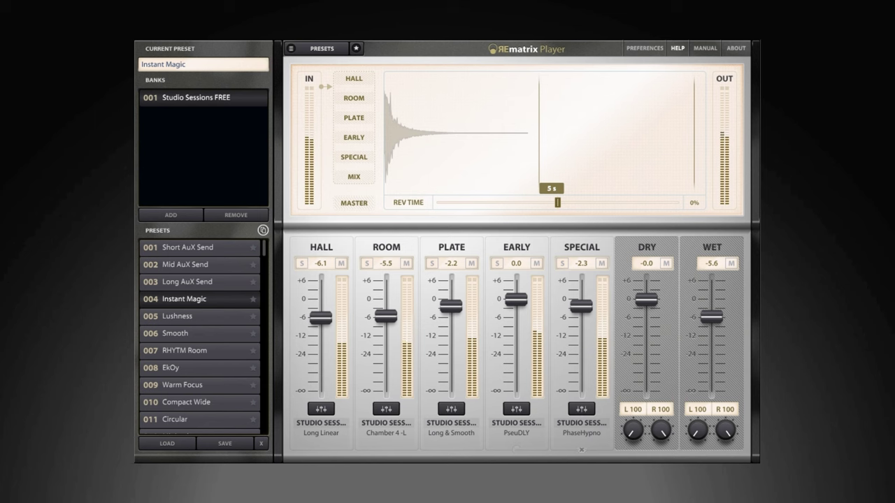
- Lower the Special level to -6.7 and load the Lushness preset, discarding the unsaved changes
drag(581, 307, 581, 320)
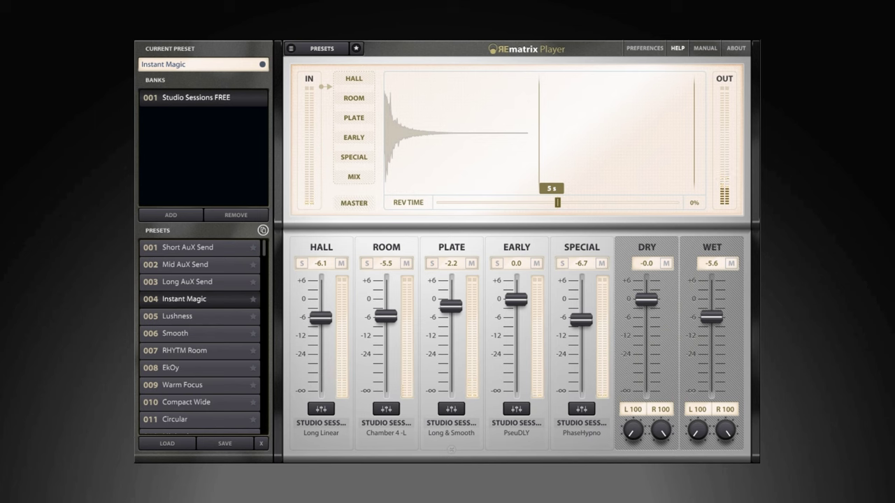
click(199, 316)
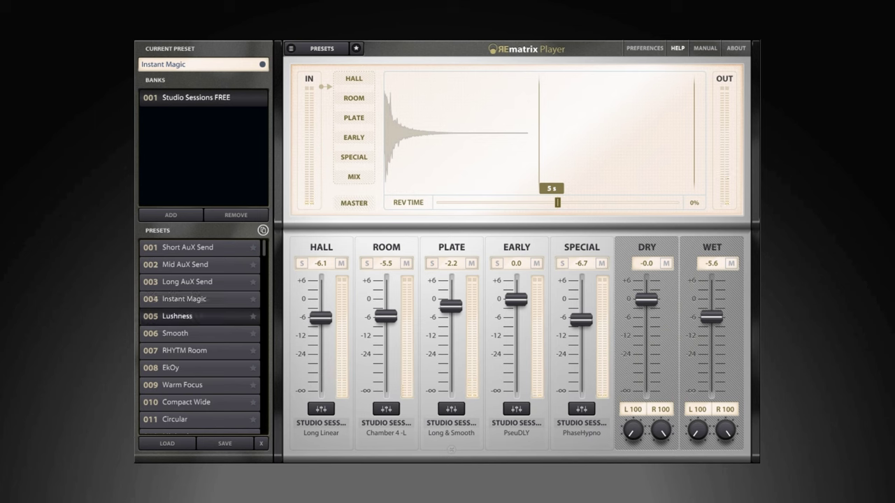
key(Return)
key(Return)
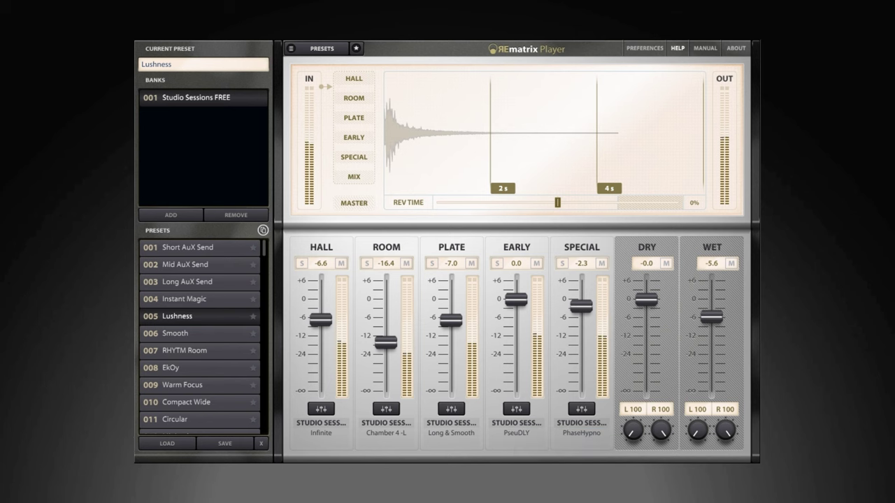
- Set the Wet level to -8.5 in Lushness, and load the Smooth preset with Wet readjusted to -8.4
mouse_move(710, 317)
mouse_down()
mouse_move(711, 341)
mouse_move(710, 325)
mouse_up()
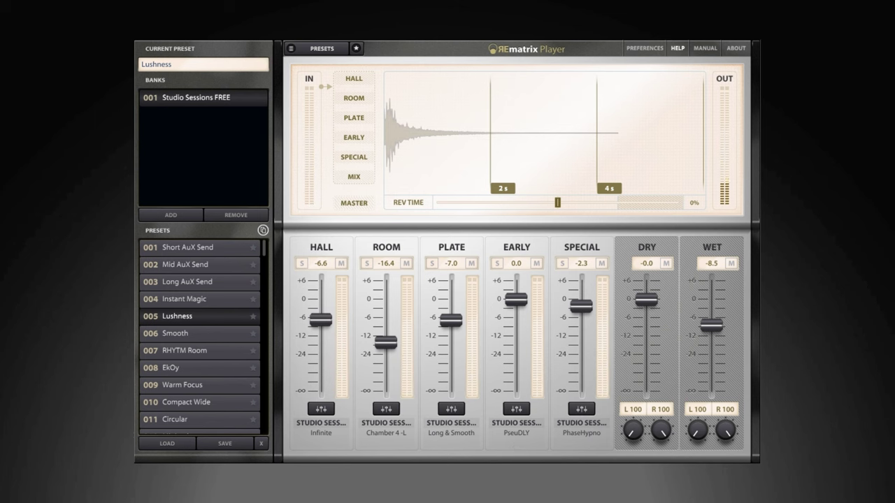
click(199, 333)
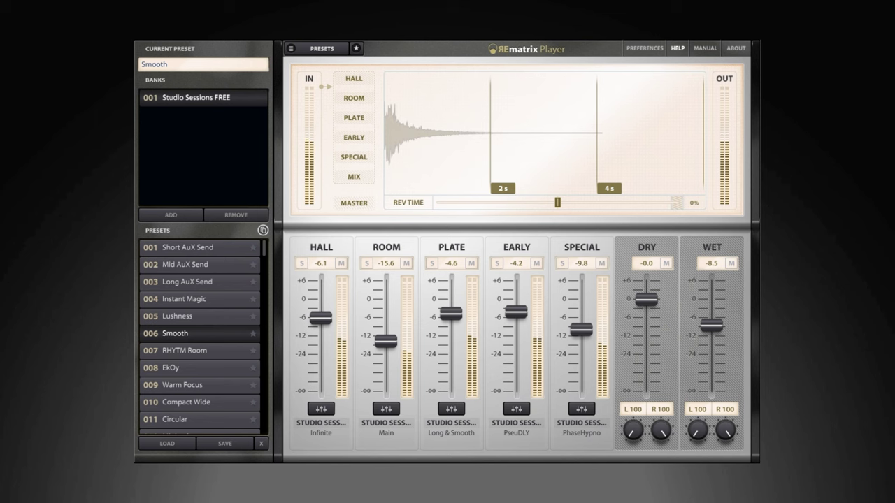
mouse_move(711, 325)
mouse_down()
mouse_move(711, 363)
mouse_move(710, 341)
mouse_up()
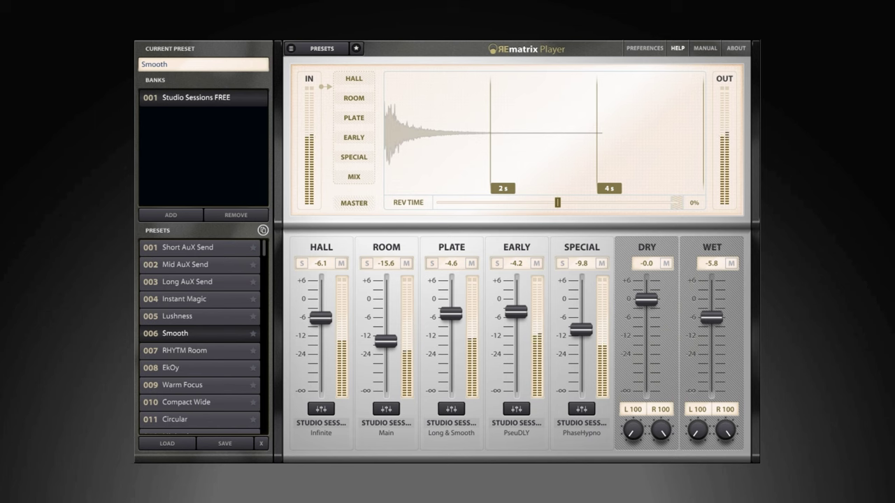
drag(711, 317, 711, 325)
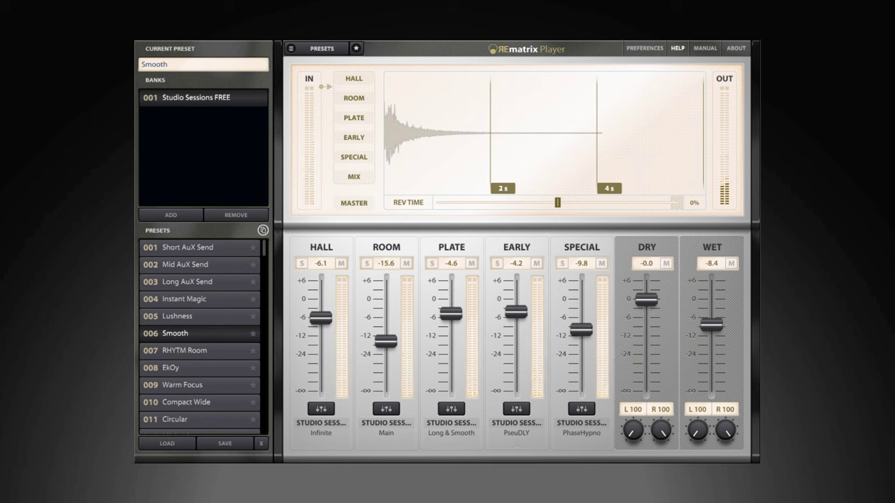
- Load the RHYTM Room preset and after it the EkOy preset
click(199, 351)
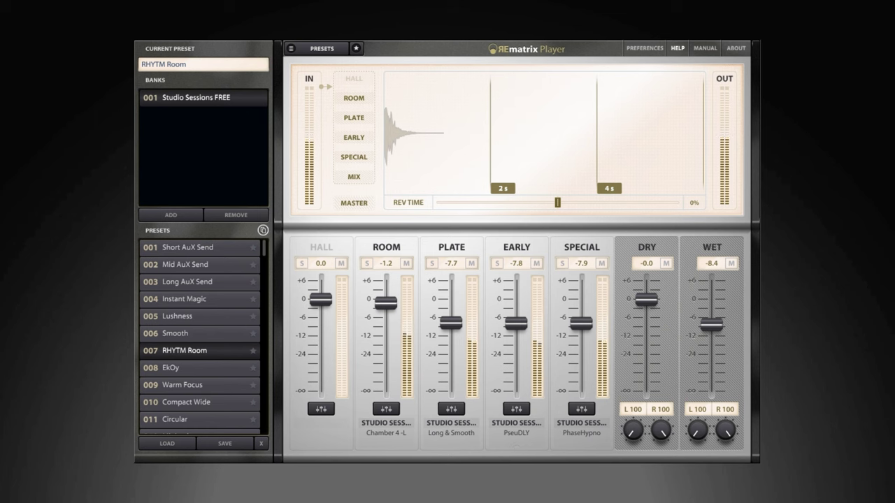
scroll(200, 335, down, 1)
scroll(199, 335, down, 1)
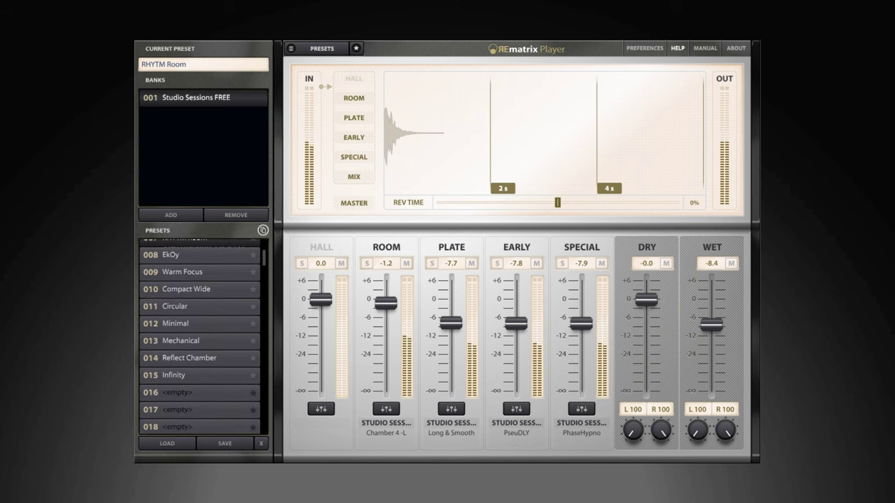
scroll(199, 336, up, 1)
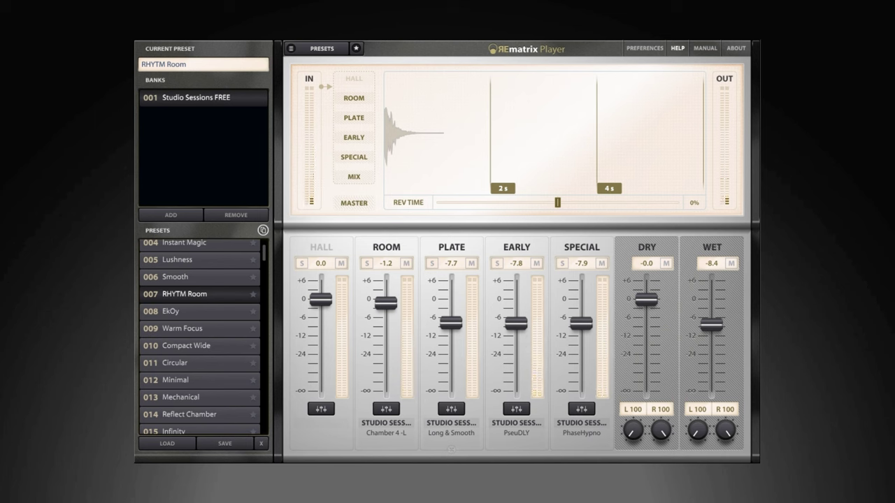
click(199, 311)
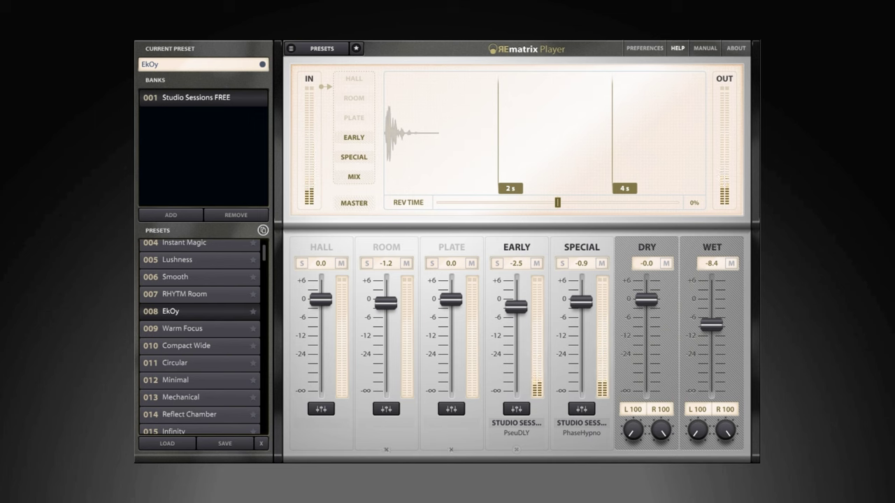
- Load the Warm Focus preset, discarding the unsaved changes, and raise the Wet level to -2.0
click(199, 327)
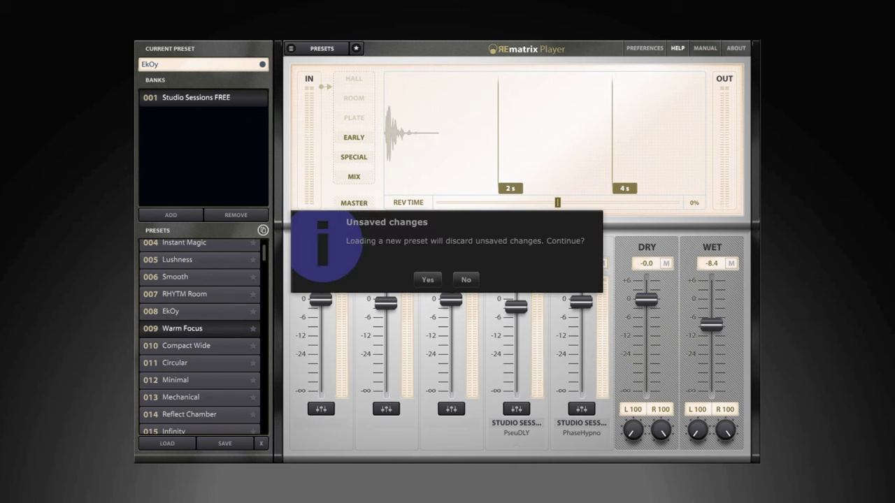
click(427, 280)
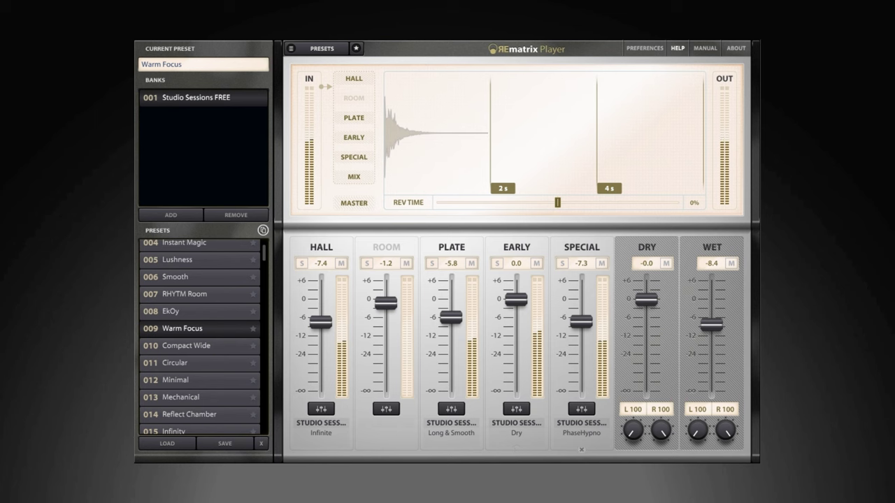
drag(710, 323, 711, 304)
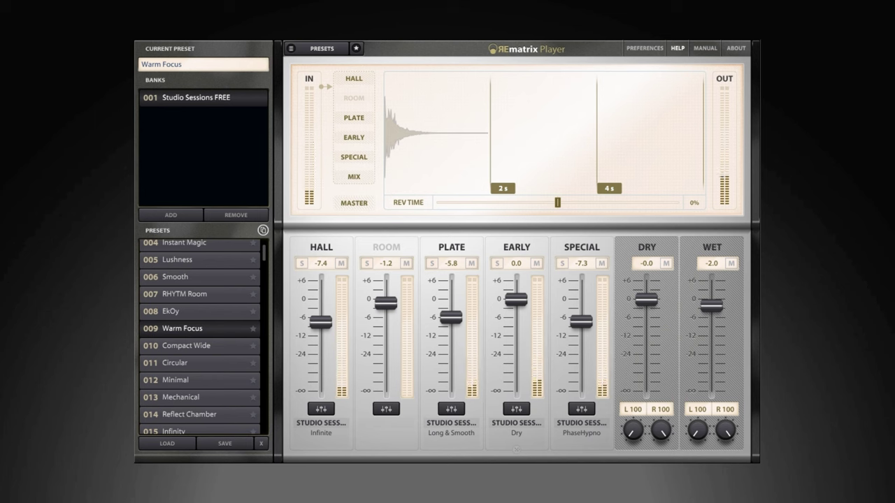
- Load the Compact Wide preset with Wet at -4.6 and solo the Room module, ending the solo to hear the full mix
scroll(199, 335, down, 3)
click(187, 289)
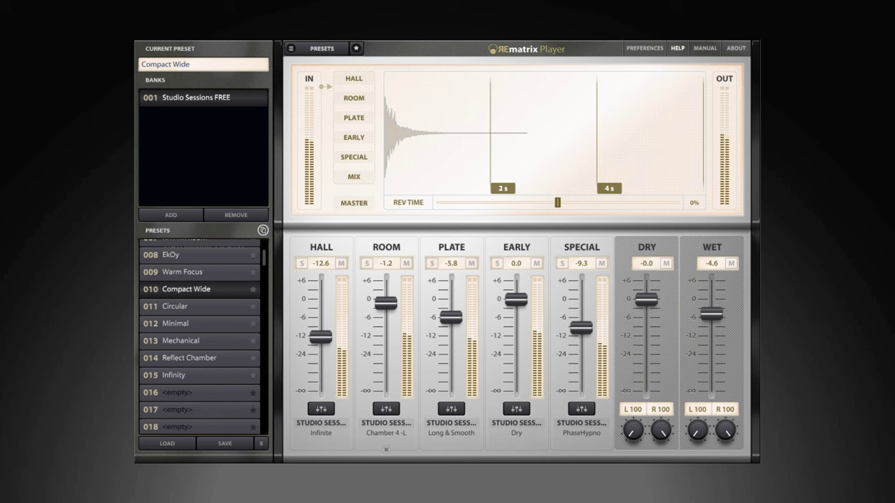
click(365, 262)
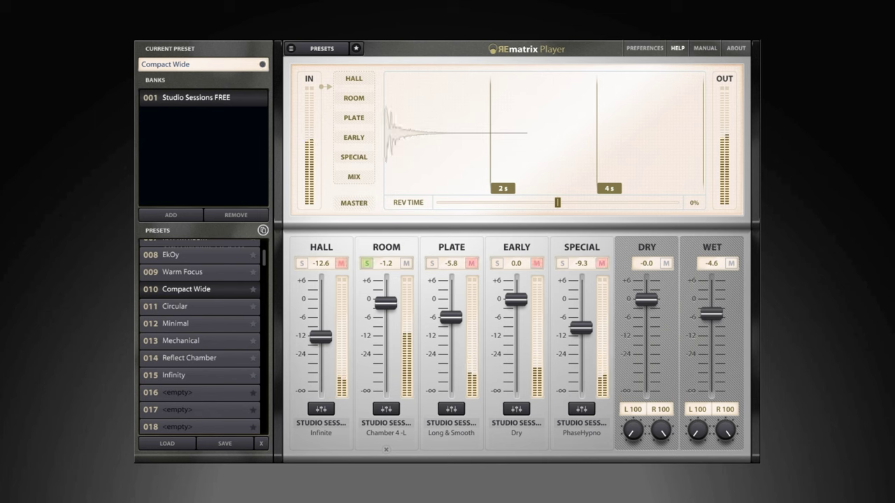
click(366, 262)
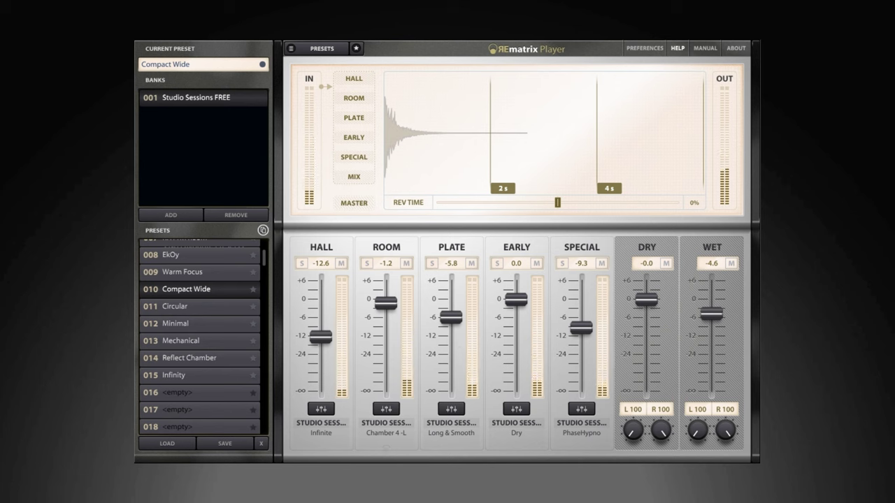
- Select the Circular preset in the bank and lower the Wet level to -9.6
click(199, 306)
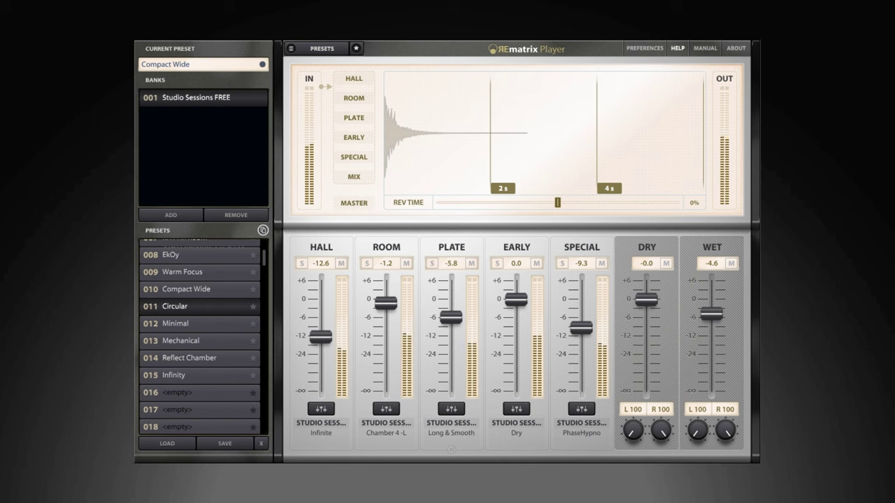
drag(711, 313, 707, 329)
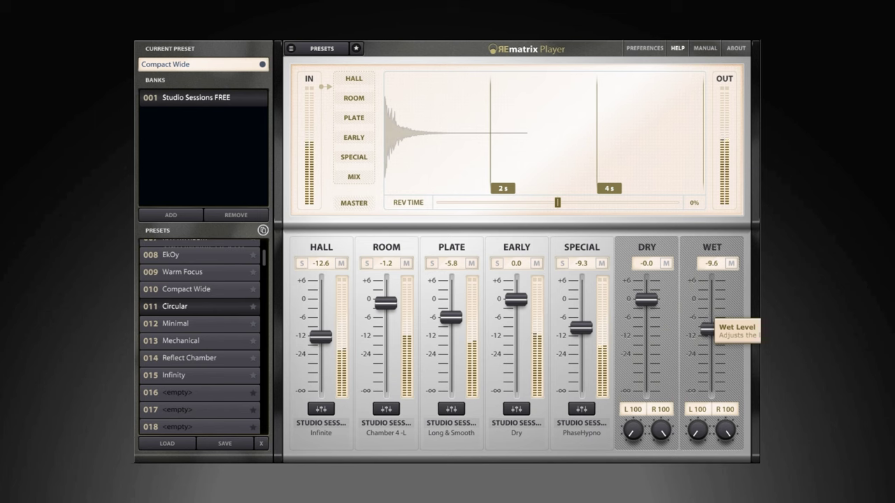
- Mute the Dry signal and after it the Wet signal, unmuting each one to compare them
click(666, 263)
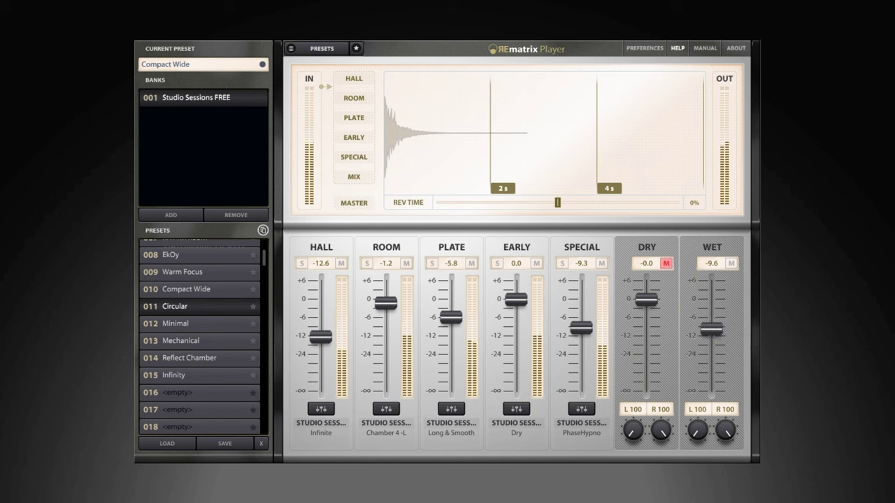
click(666, 264)
click(730, 263)
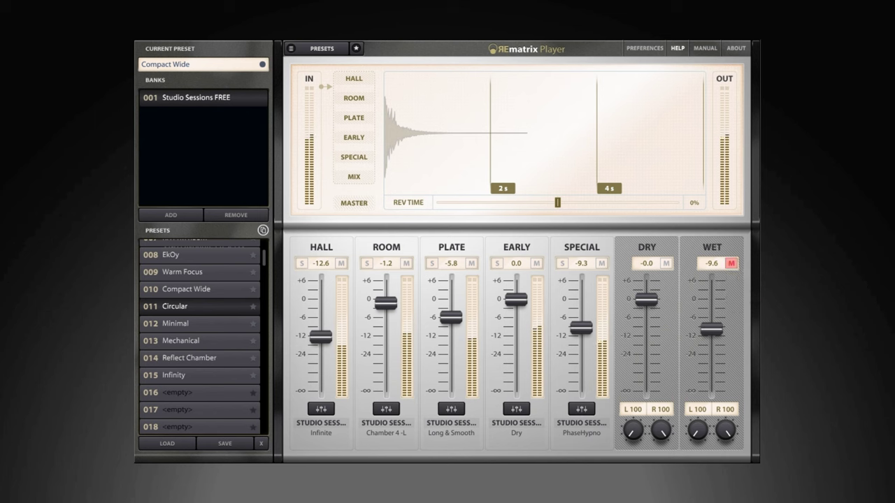
click(730, 264)
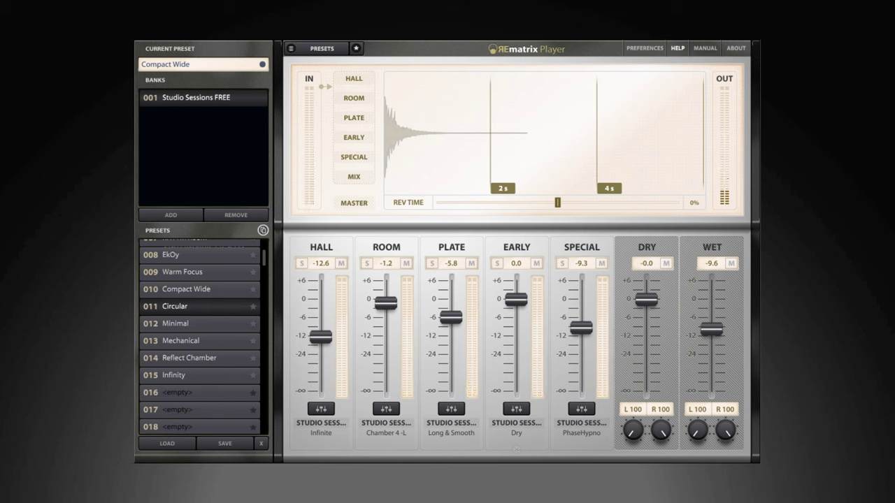
- Load the Minimal preset, discarding the unsaved changes, and after it the Mechanical preset
double_click(200, 323)
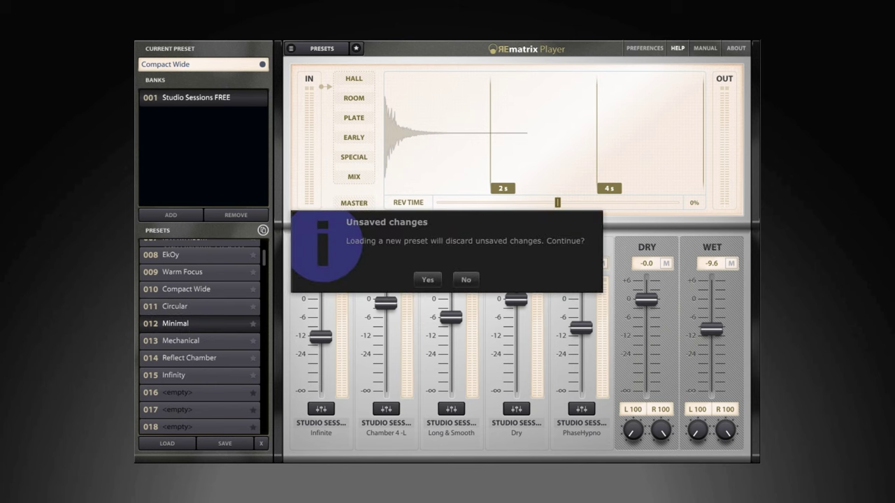
click(427, 279)
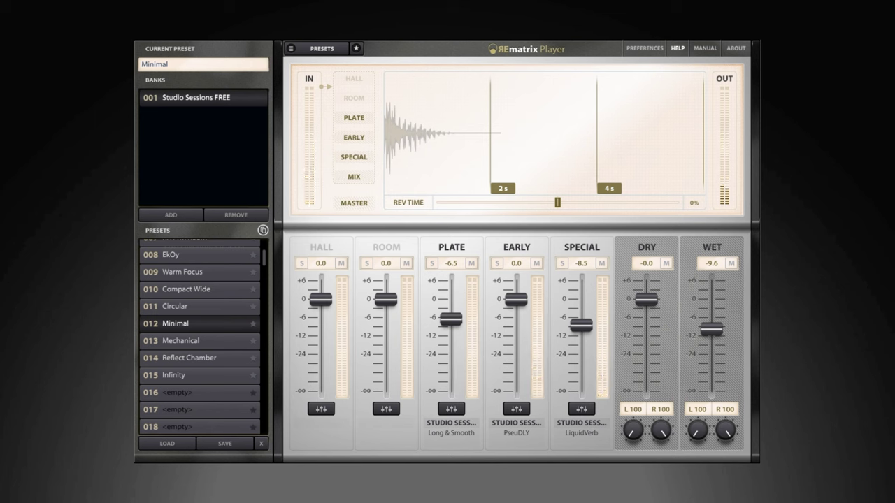
click(199, 340)
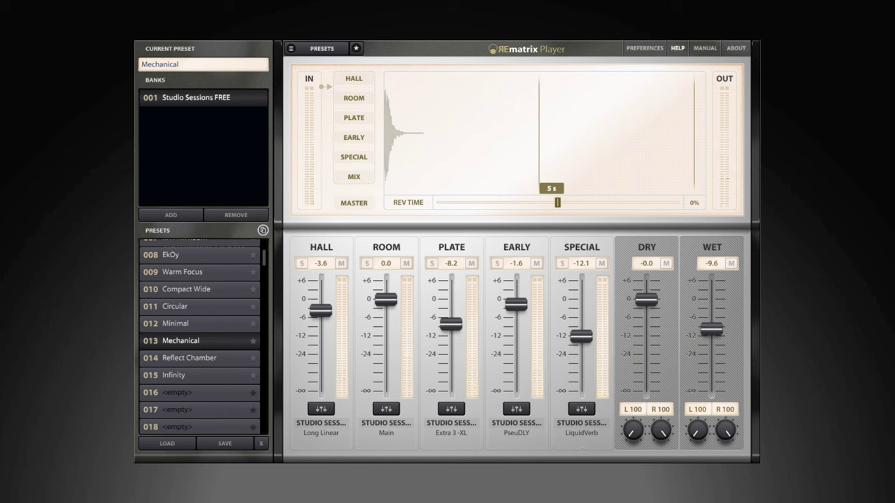
- Load the Reflect Chamber preset and after it Infinity, lowering Infinity's Wet level to -10.9
click(199, 358)
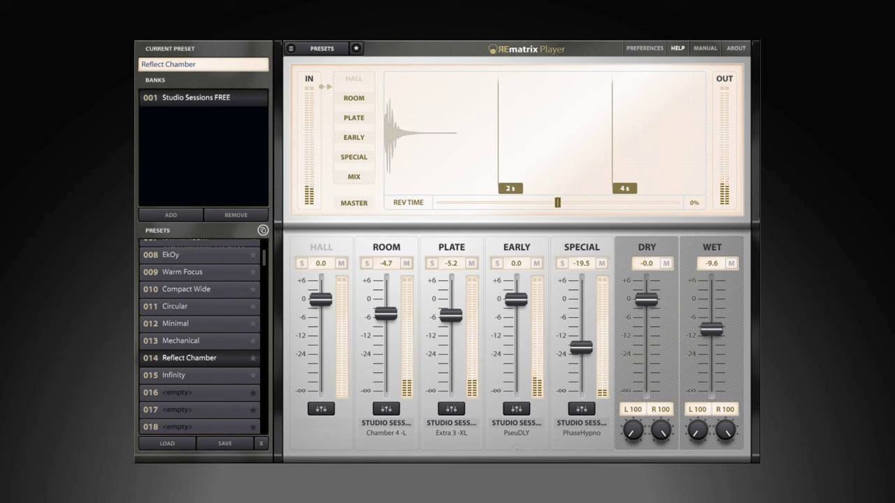
click(199, 375)
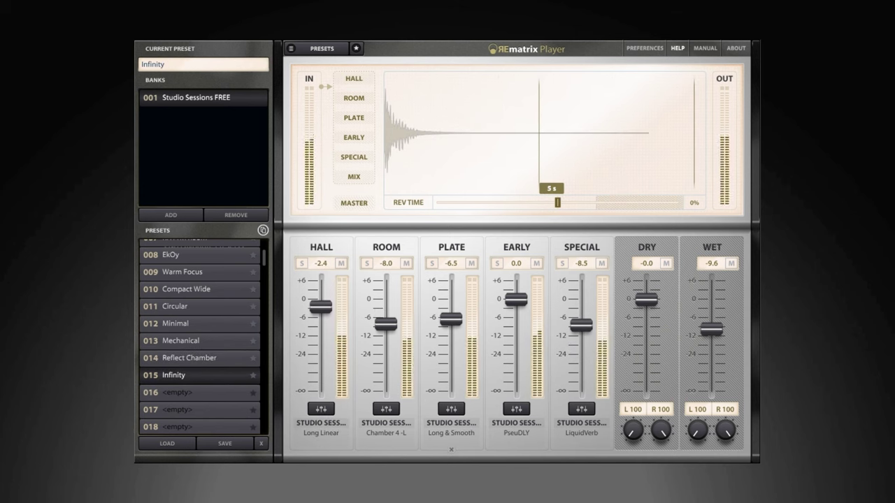
drag(710, 330, 711, 333)
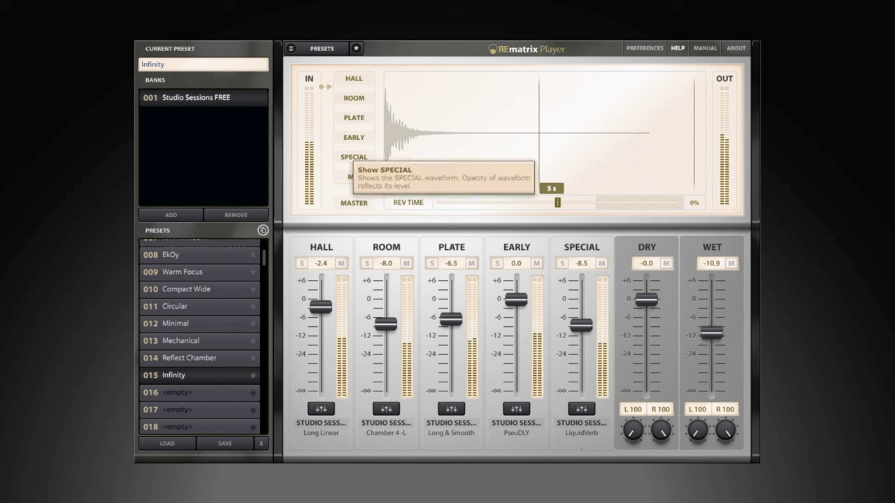
- Shorten the reverb time to -19% in stages, comparing the Special, Plate, Room and Hall responses
click(353, 156)
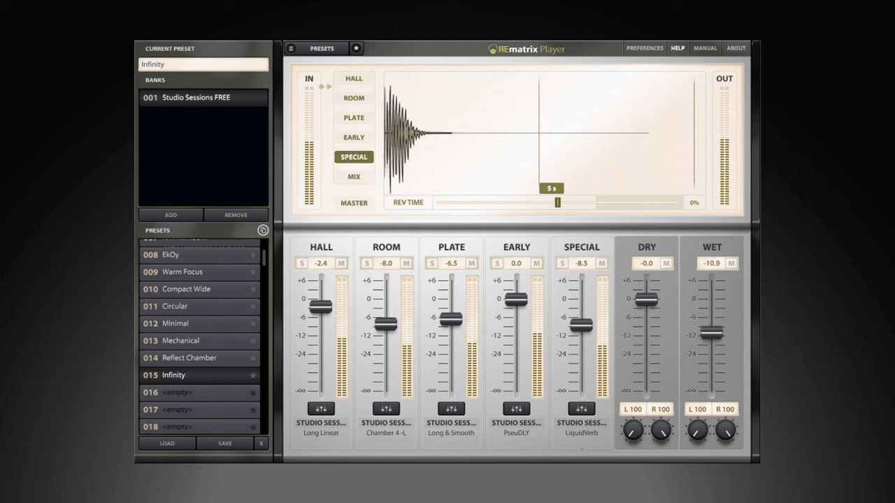
drag(557, 202, 539, 202)
click(354, 117)
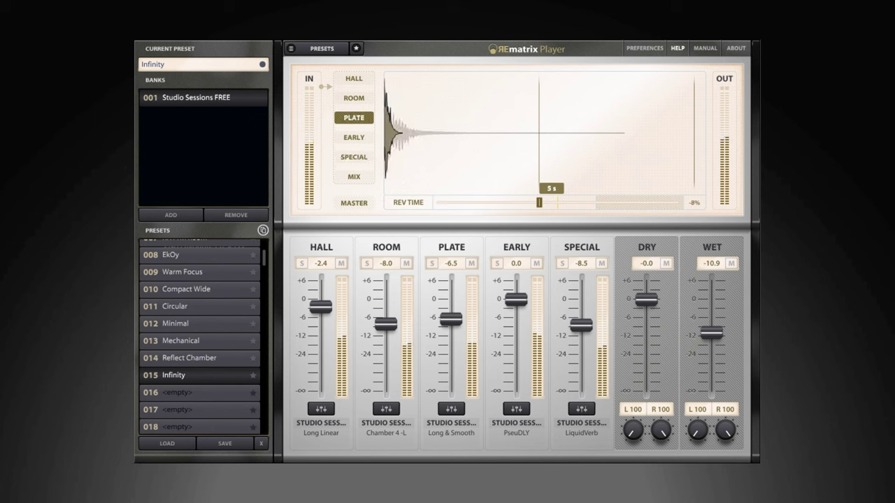
click(354, 98)
click(354, 78)
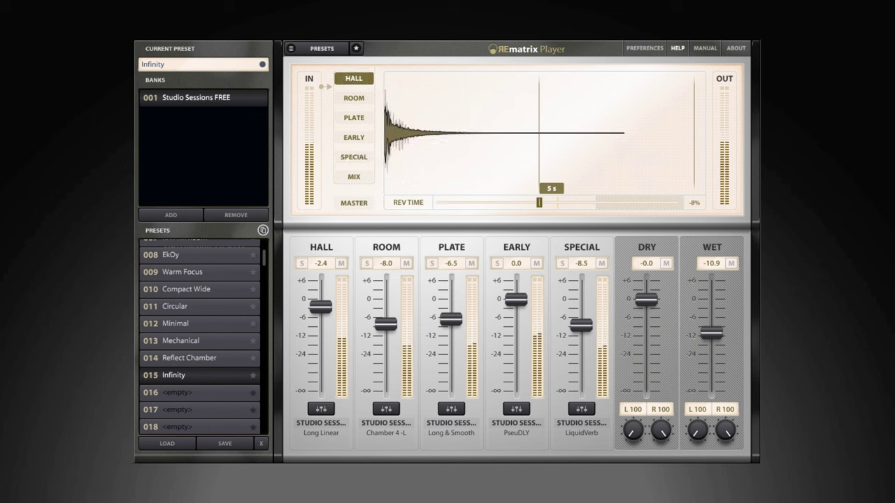
drag(539, 202, 521, 201)
click(353, 156)
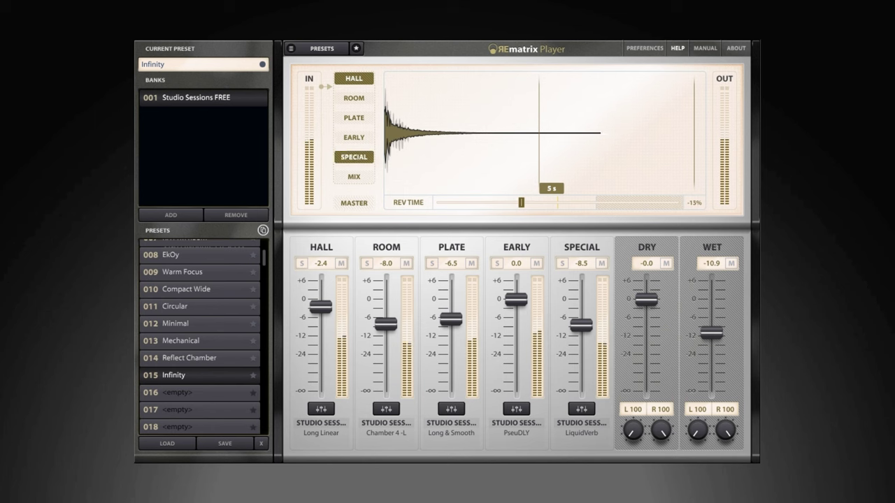
drag(520, 202, 511, 202)
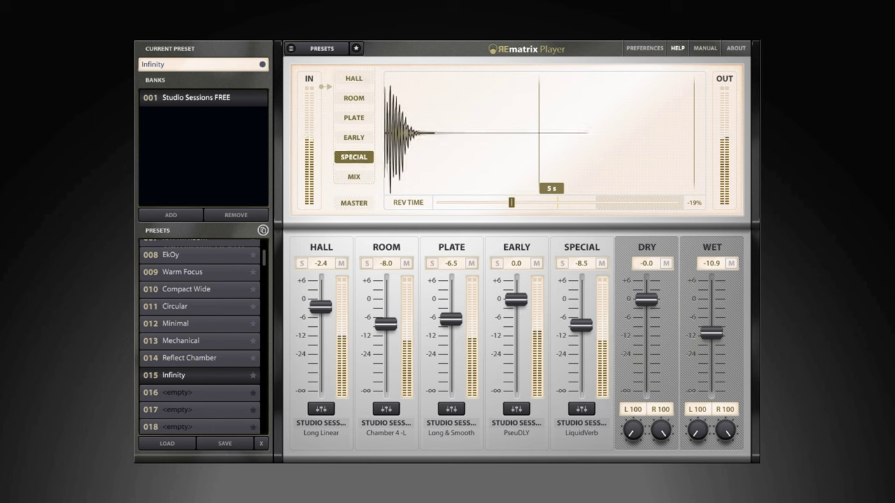
- Show the Early response and lower the Early module's level to -5.1
click(354, 137)
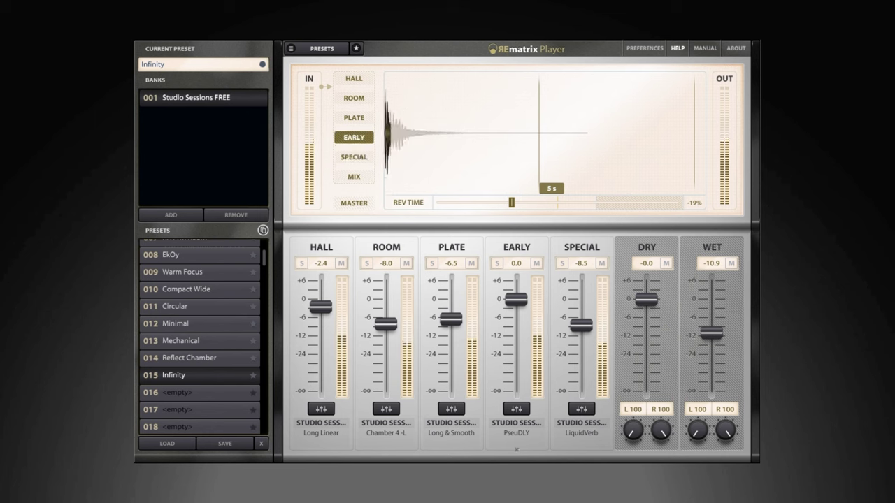
drag(517, 299, 516, 313)
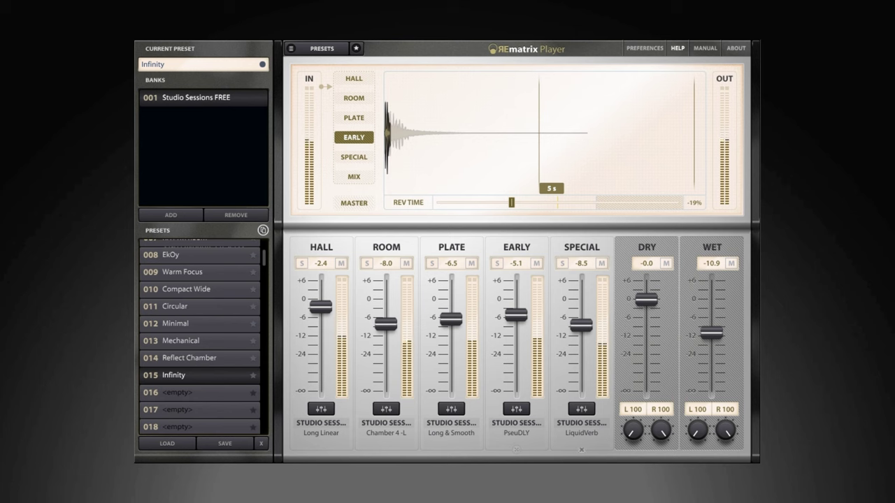
- Raise the Special level to -5.9 and the Room level to -5.1, and lower the Hall level to -3.8
drag(581, 325, 580, 314)
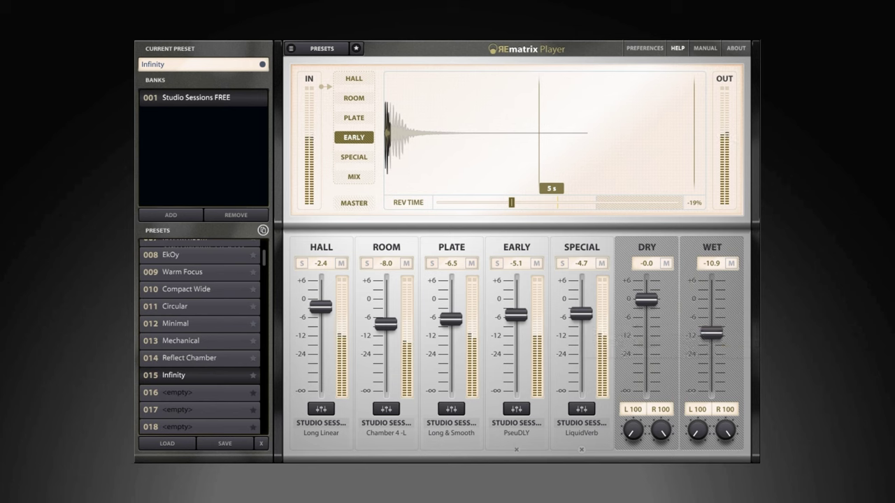
drag(451, 320, 451, 308)
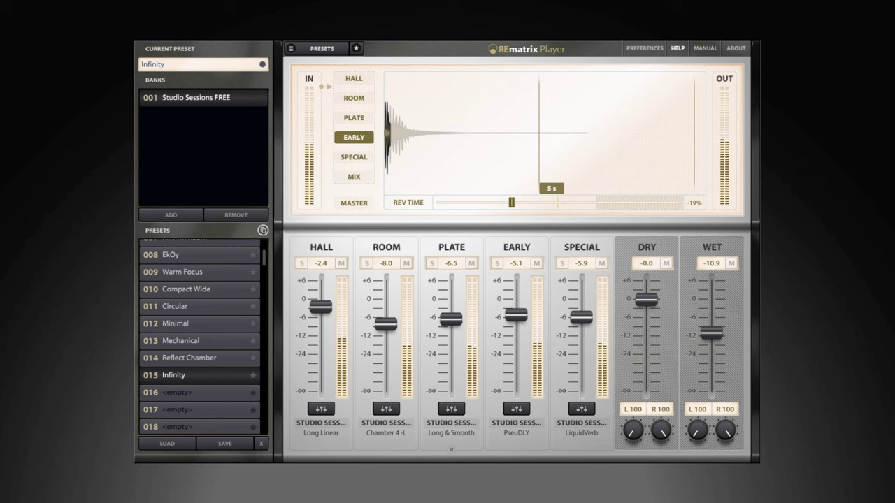
drag(386, 324, 386, 300)
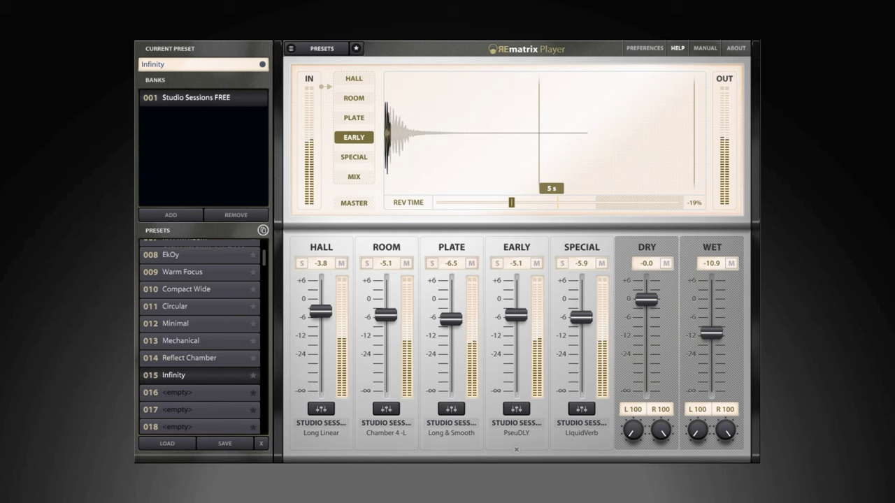
- Rebalance the levels to Special -11.0, Early -7.6, Plate -10.3, Room -7.6, Hall -8.9 and Wet -8.4
drag(581, 317, 581, 325)
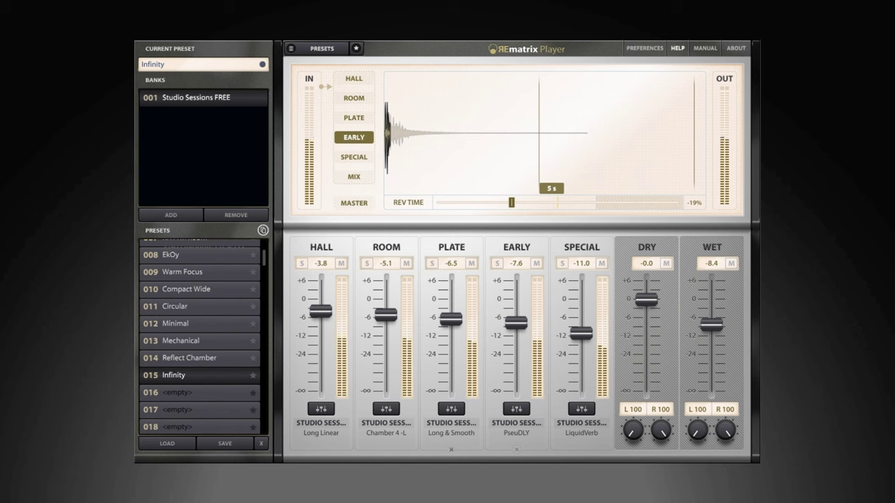
drag(451, 319, 451, 330)
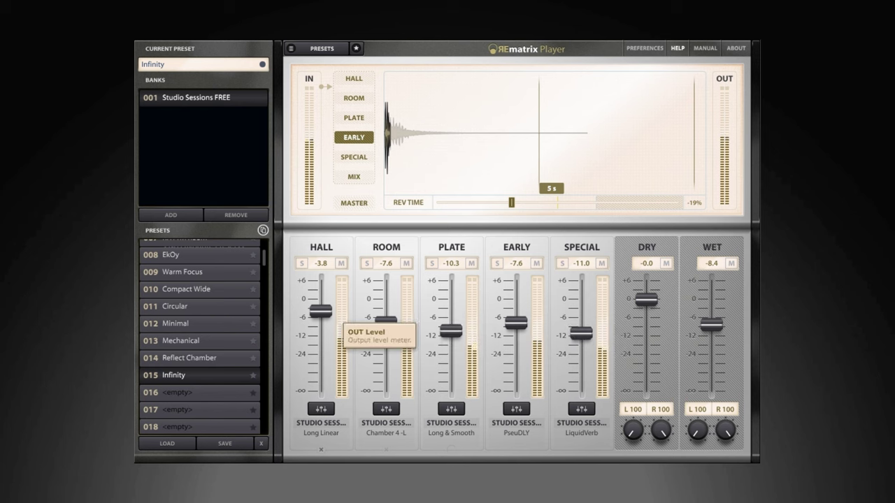
drag(321, 311, 321, 326)
drag(386, 323, 386, 311)
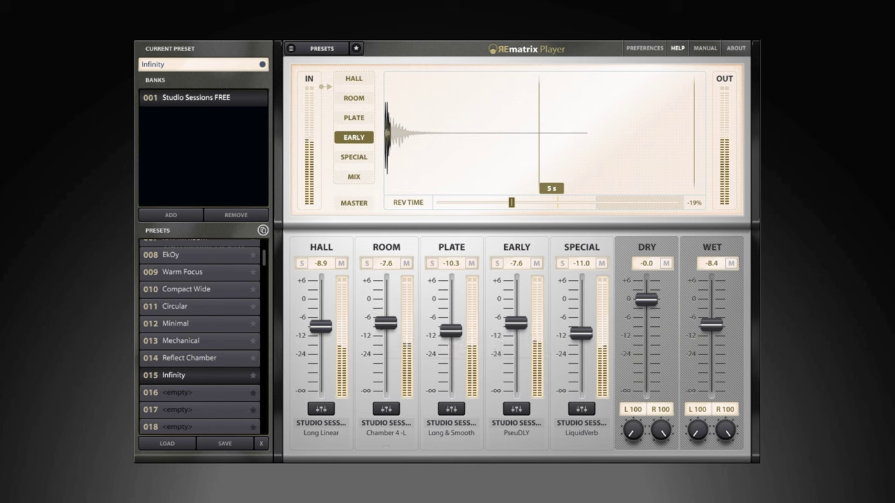
- Compare the Plate, Room and Hall responses and shorten the reverb time to -35%
click(354, 118)
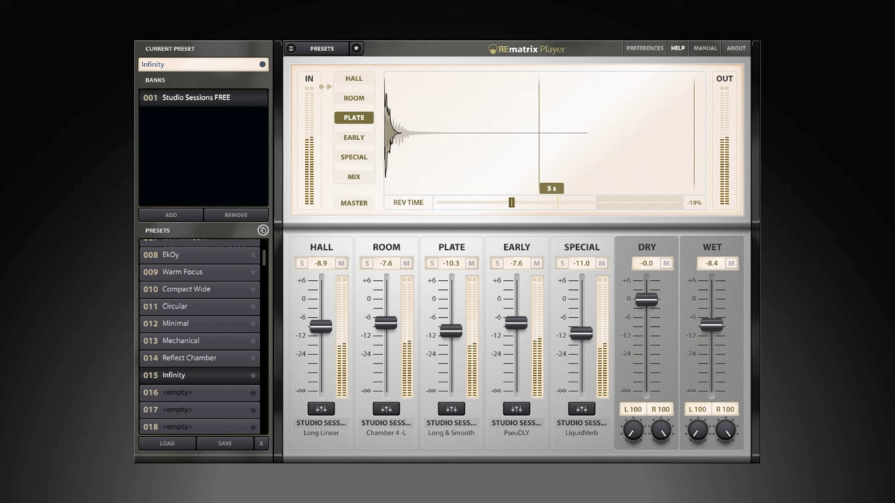
click(354, 98)
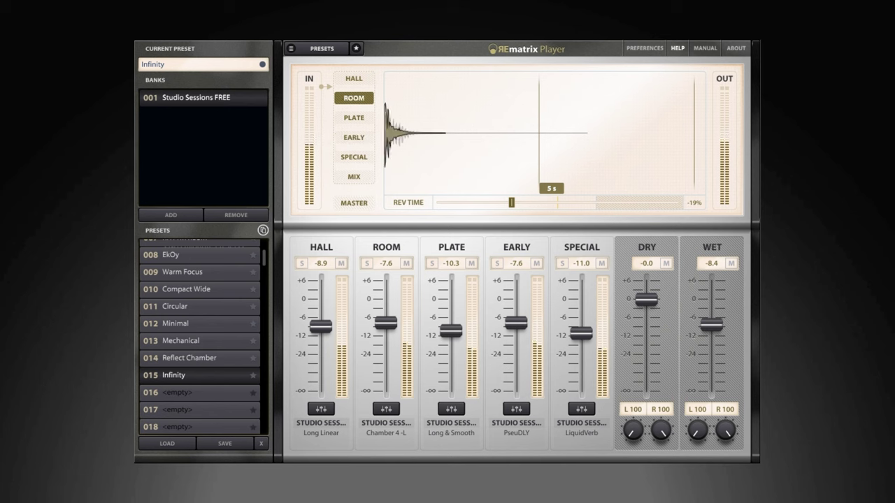
click(354, 78)
drag(512, 202, 473, 203)
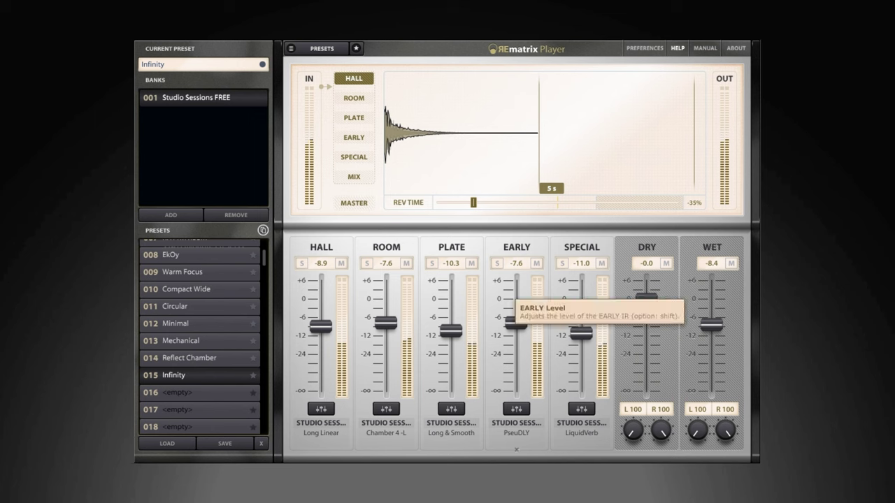
- Raise the Hall level to -7.6, Room to -6.3 and Special to -9.7, trying Special at -5.9 on the way
mouse_move(320, 326)
mouse_down()
mouse_move(321, 307)
mouse_move(321, 323)
mouse_up()
drag(386, 322, 385, 318)
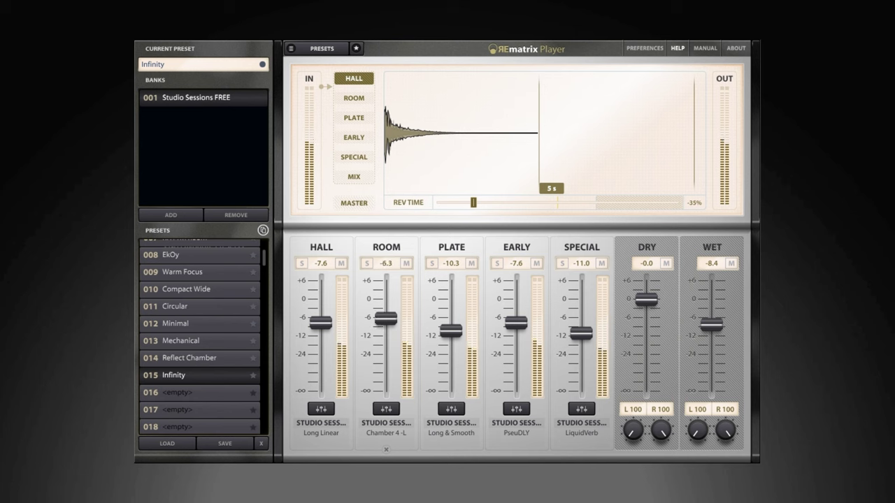
drag(581, 333, 581, 317)
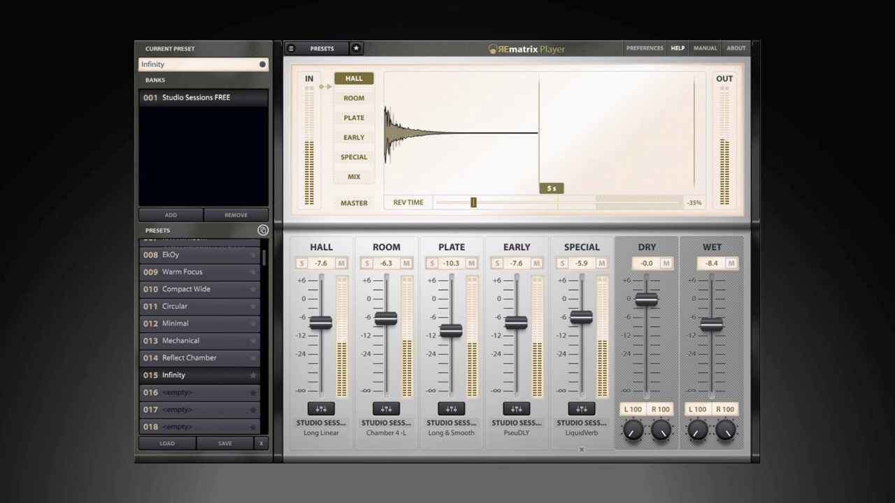
drag(581, 316, 581, 328)
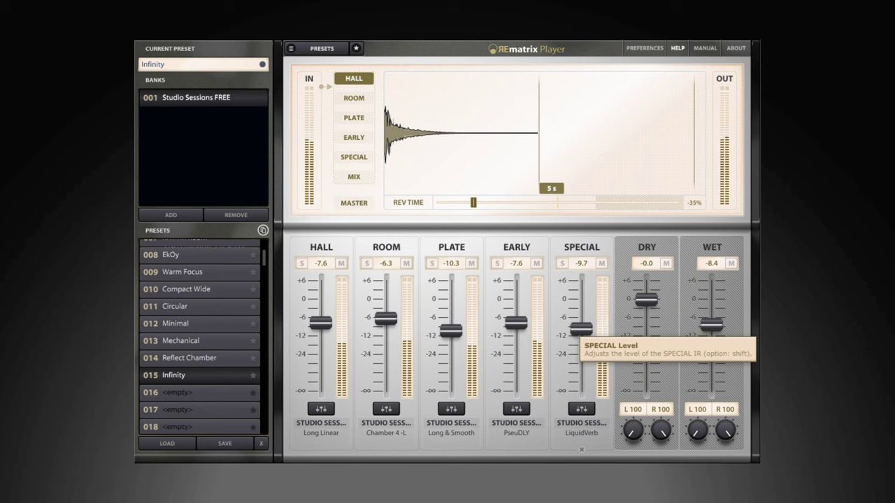
- Try the Wet level at -4.6 before lowering it to -9.6, and lower the Room level to -8.9
drag(711, 323, 711, 314)
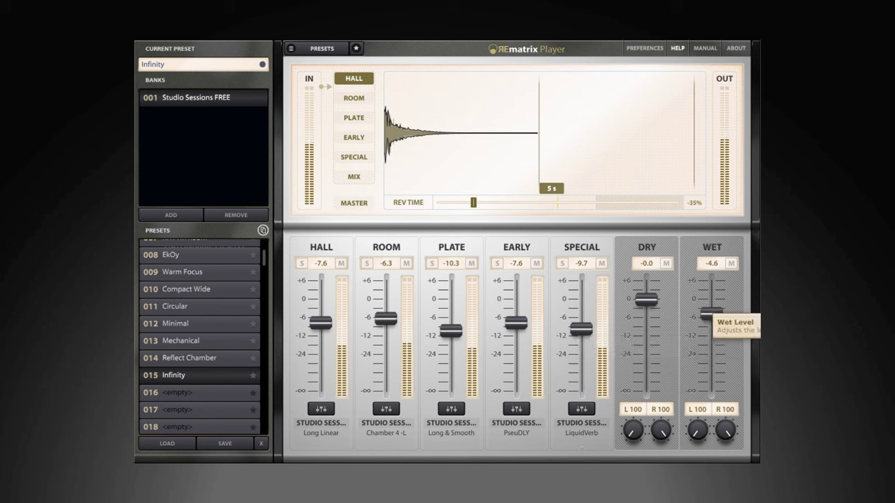
drag(711, 313, 711, 329)
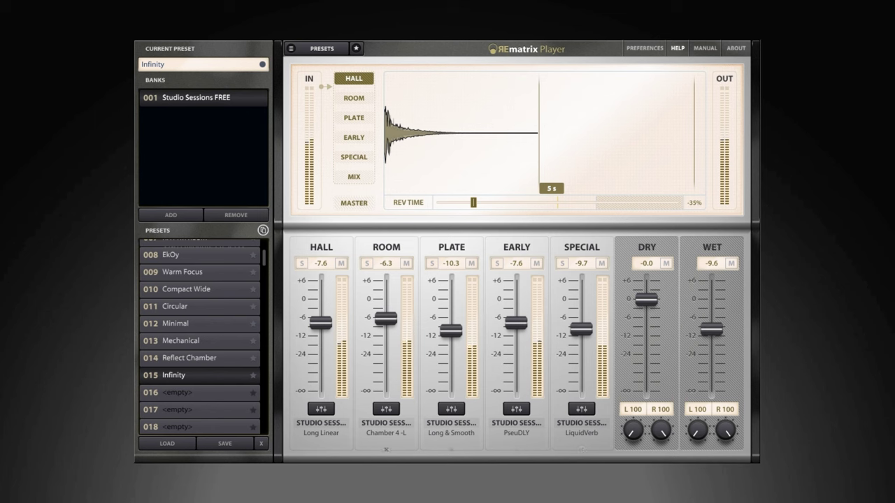
drag(385, 317, 385, 325)
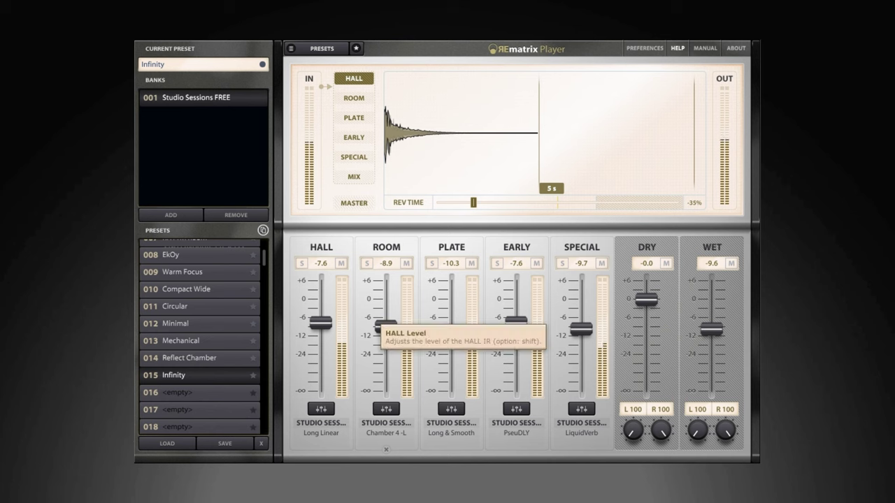